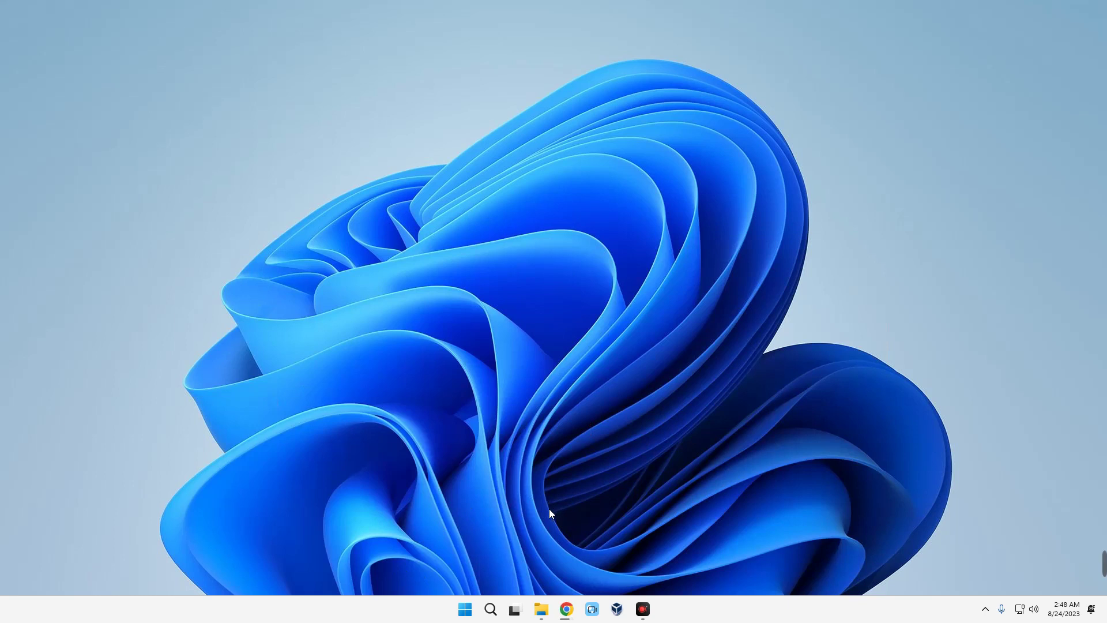
# - Search Google for 'vmware' in Chrome and open the vmware.com homepage
pyautogui.hotkey('alt', 'Tab')
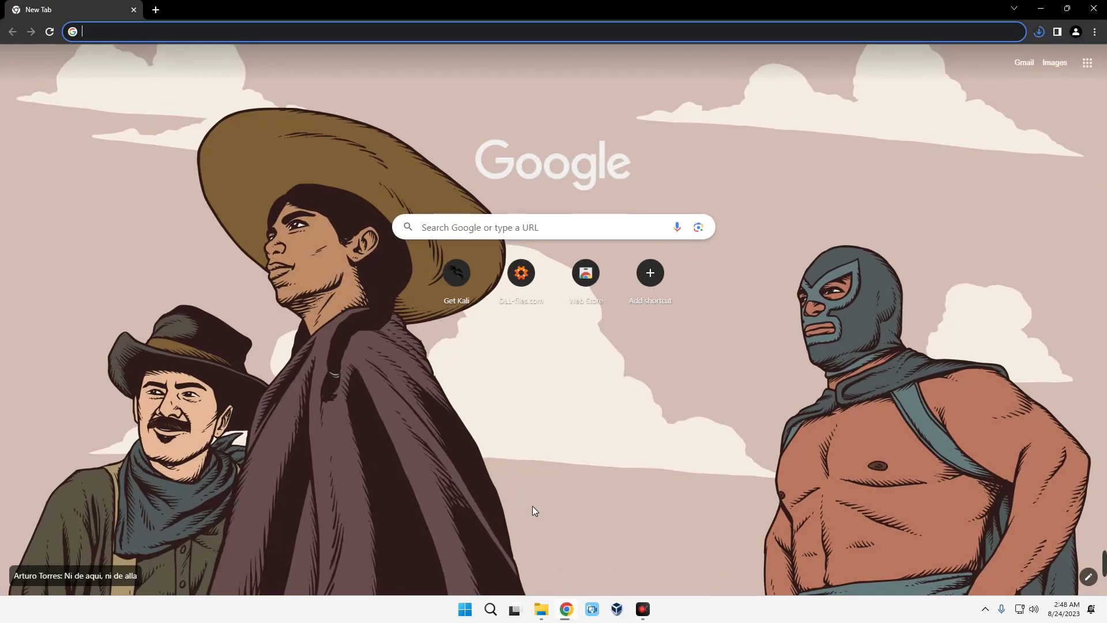
pyautogui.write('vmware')
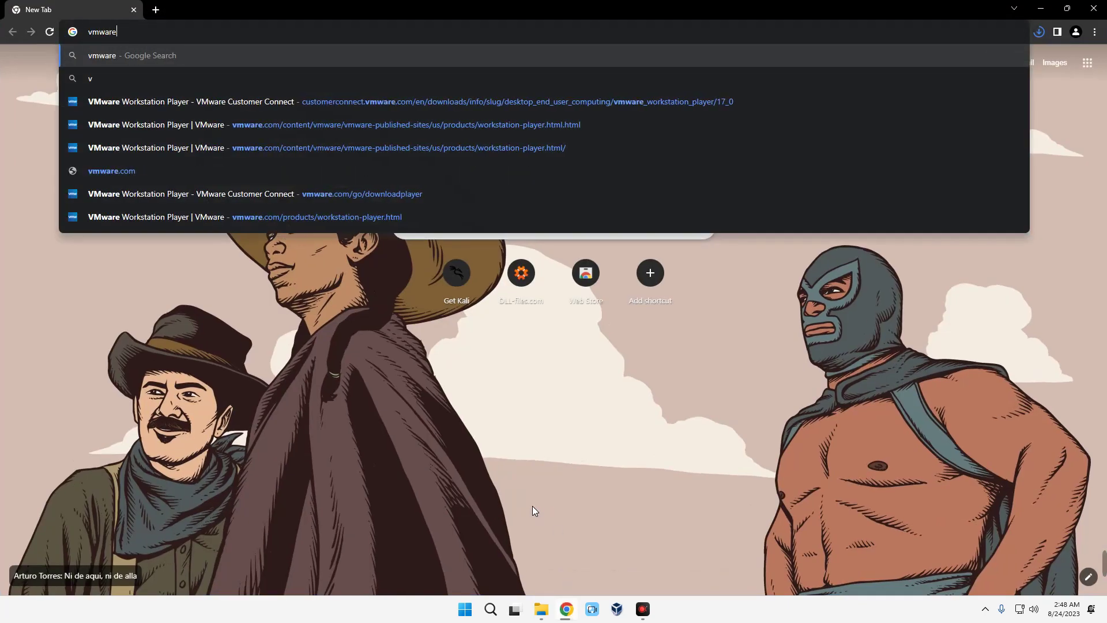
pyautogui.press('Return')
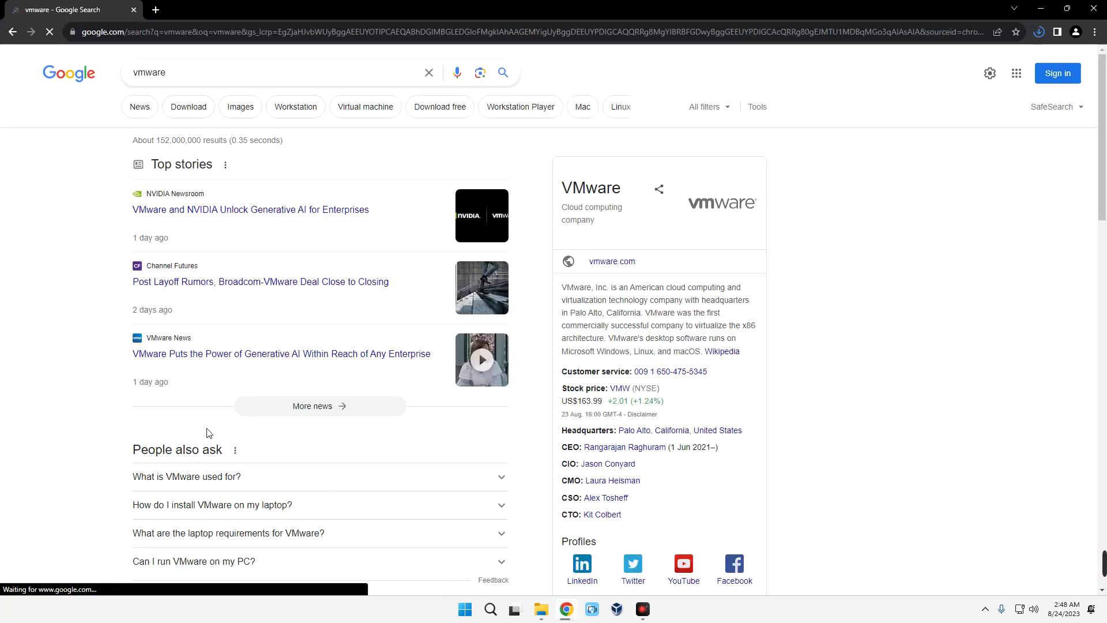
pyautogui.scroll(-3, 271, 354)
pyautogui.scroll(-2, 273, 349)
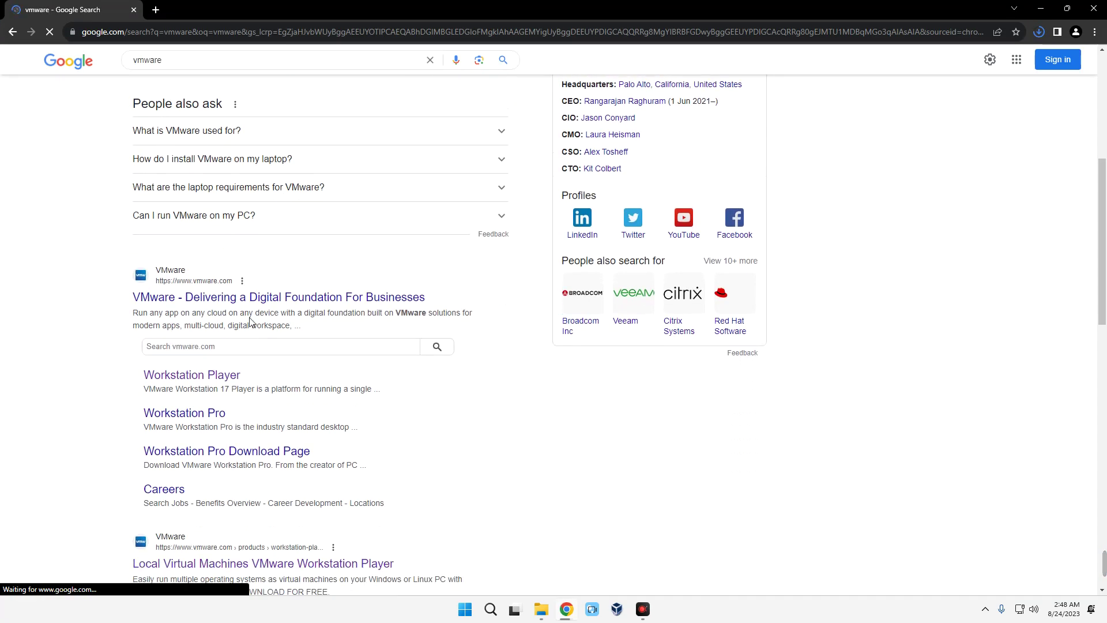
pyautogui.click(219, 298)
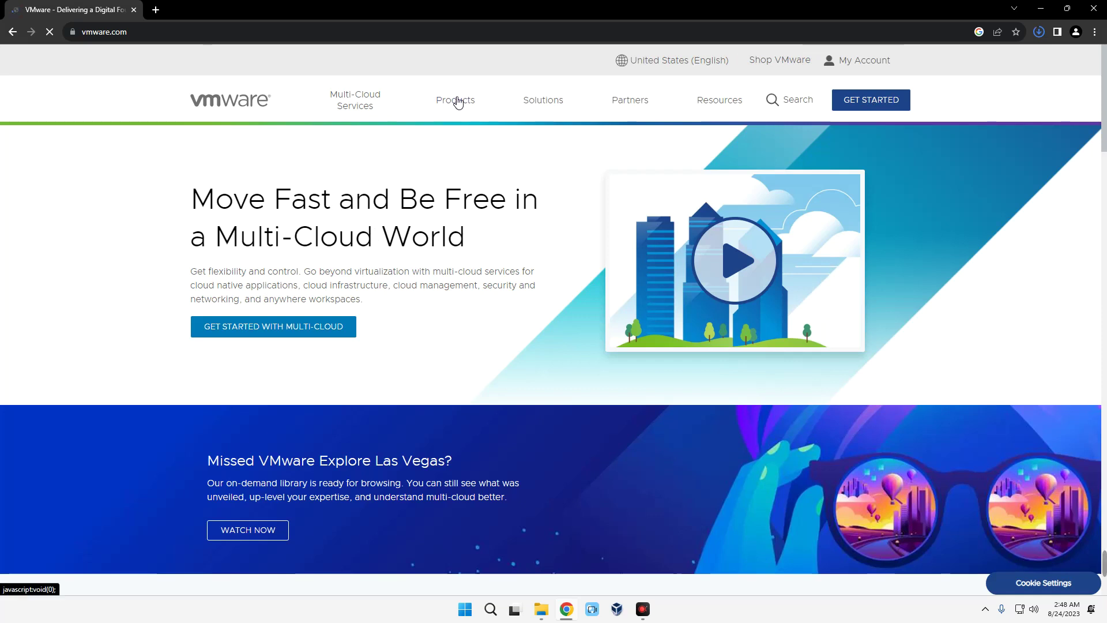
# - Go to Products > Desktop Hypervisor > Workstation Player on vmware.com
pyautogui.click(457, 103)
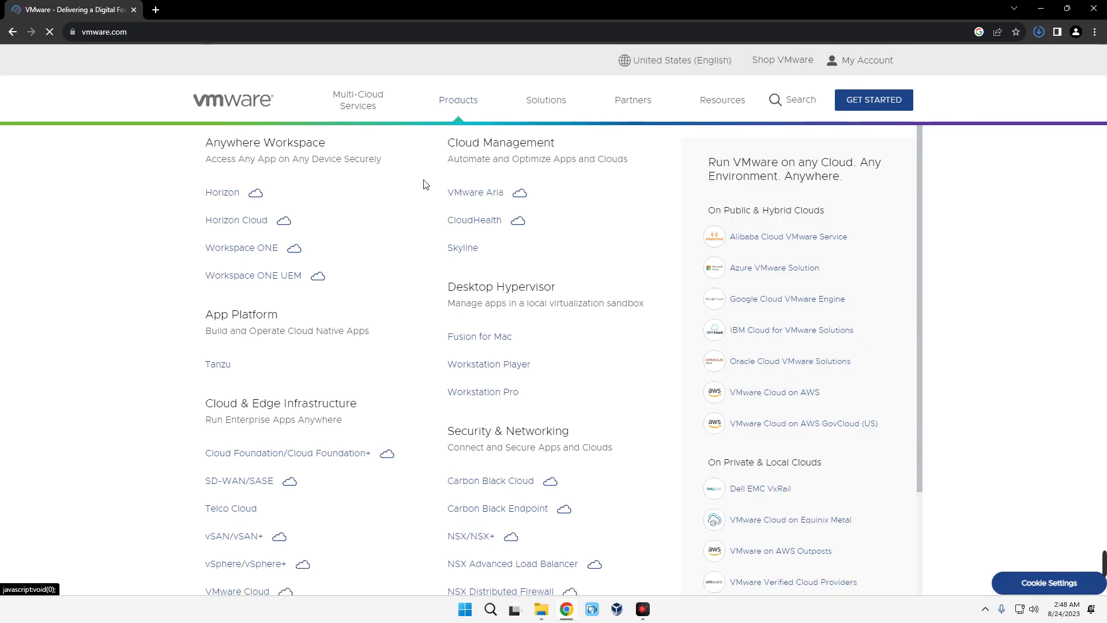
pyautogui.scroll(-1, 566, 299)
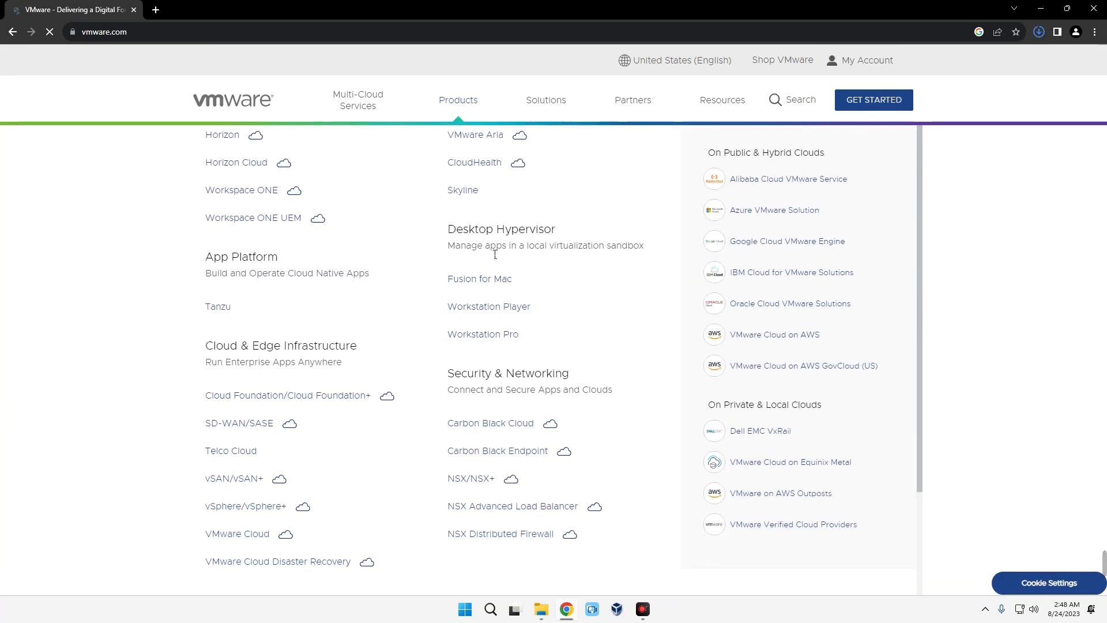
pyautogui.moveTo(523, 236); pyautogui.dragTo(553, 230)
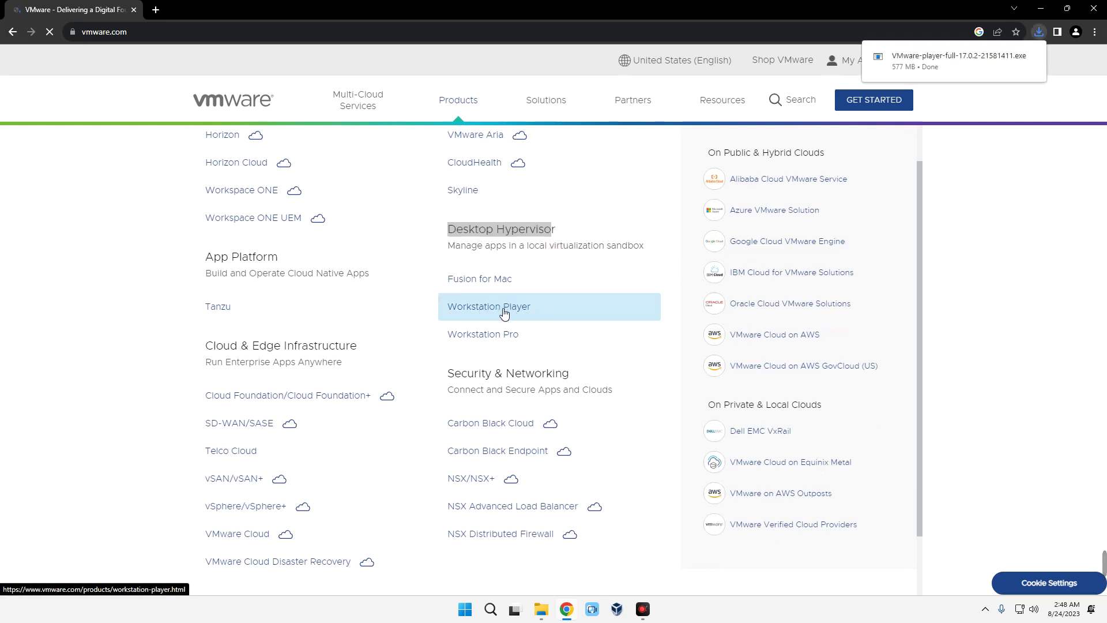
pyautogui.click(481, 311)
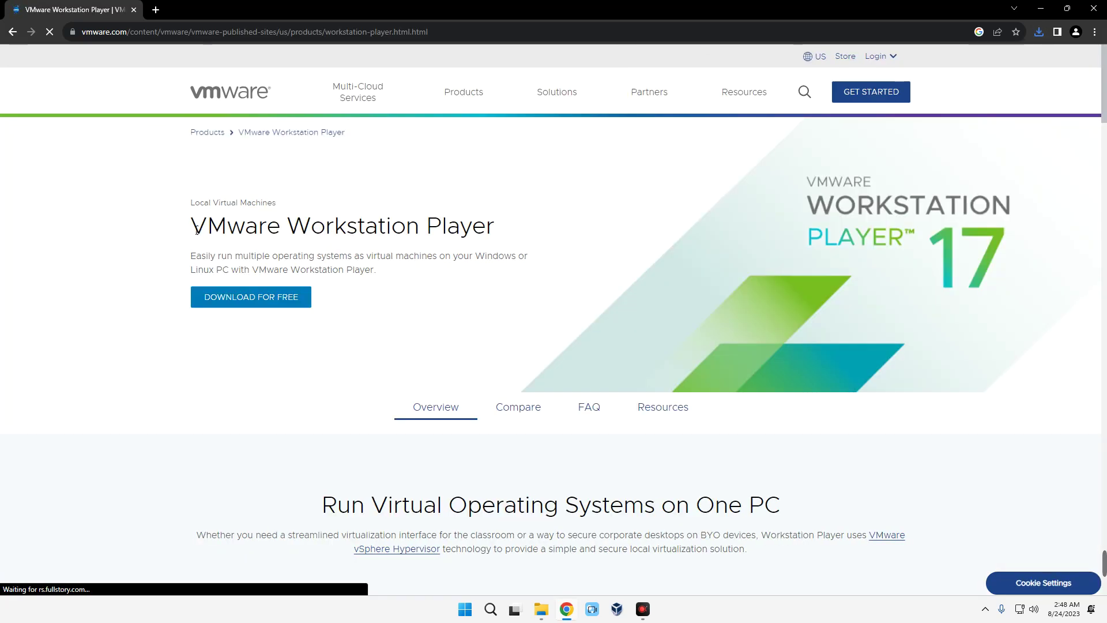
# - Start downloading the Workstation Player 17.0.2 installer for Windows 64-bit
pyautogui.moveTo(196, 231); pyautogui.dragTo(456, 231)
pyautogui.click(484, 241)
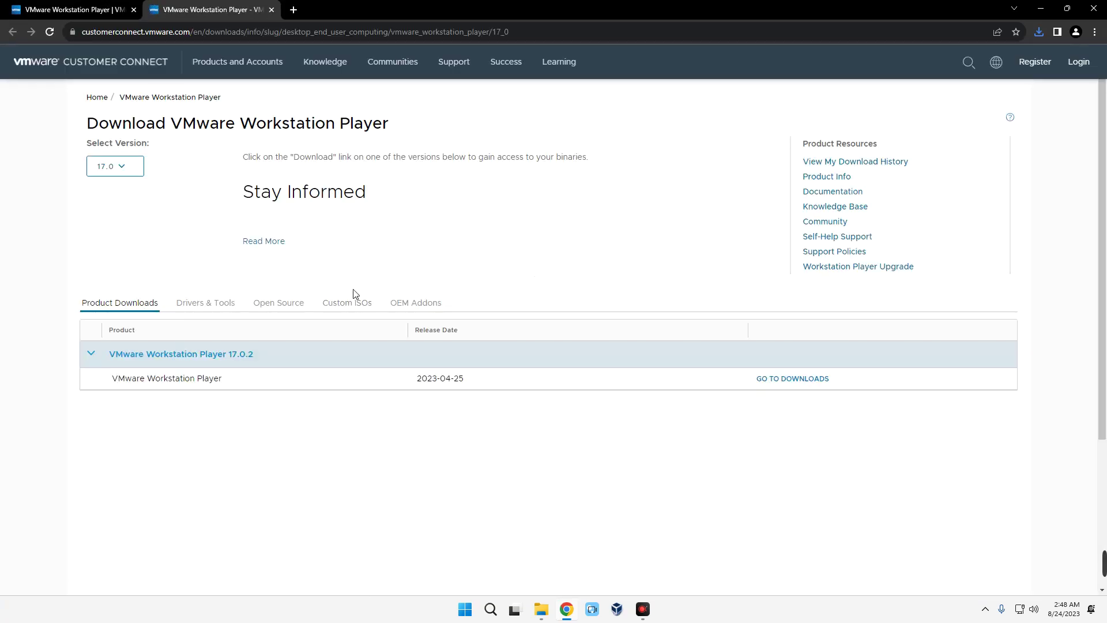
pyautogui.scroll(-1, 323, 301)
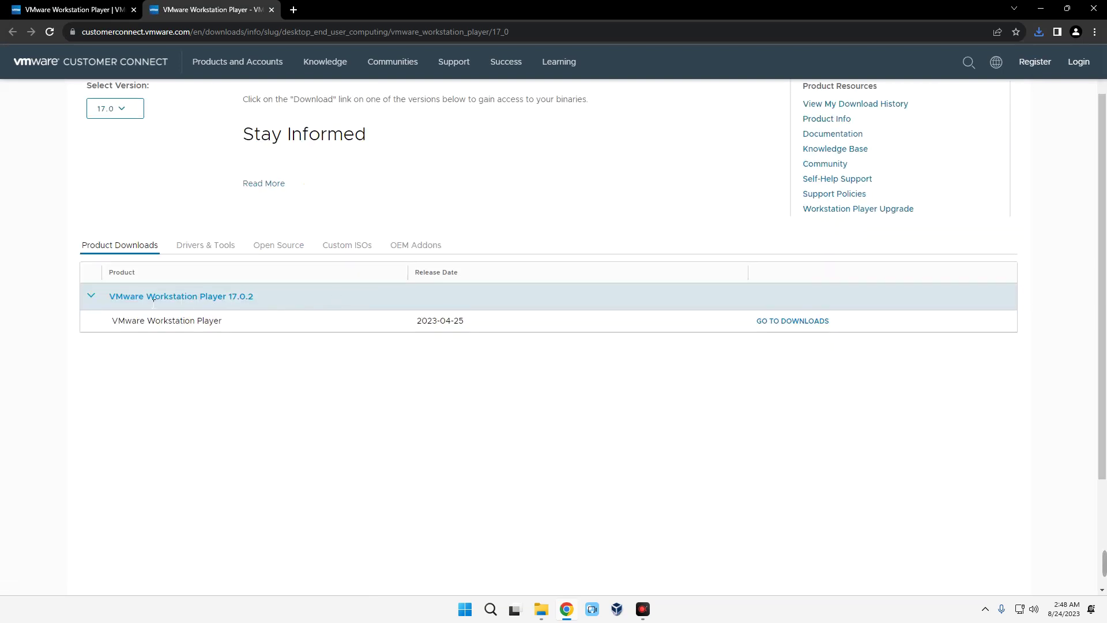
pyautogui.moveTo(153, 298); pyautogui.dragTo(276, 300)
pyautogui.click(264, 295)
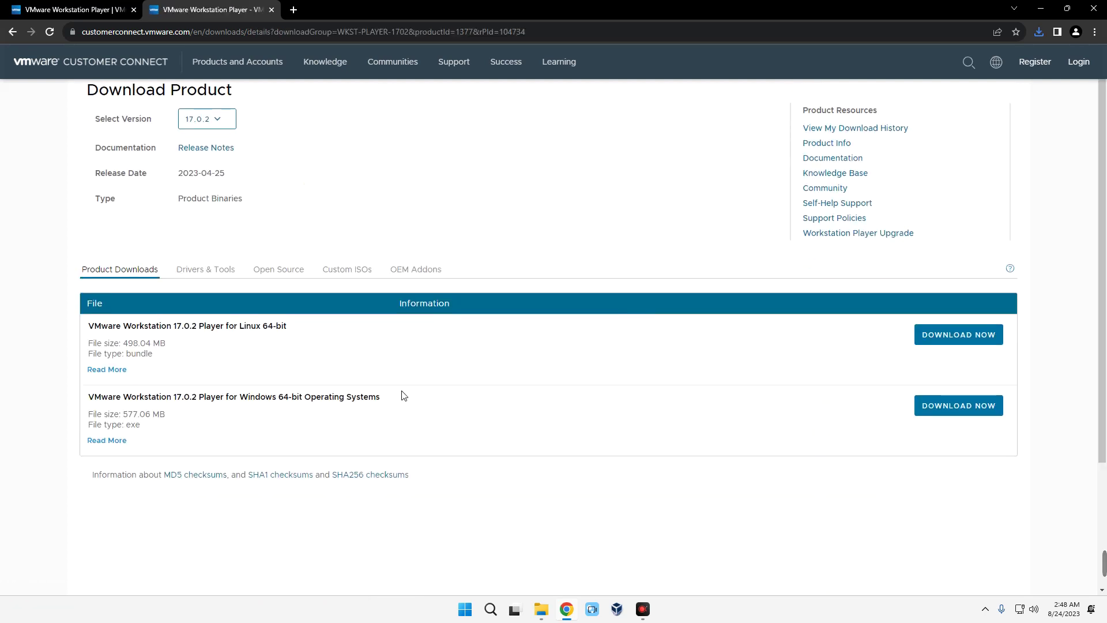
pyautogui.moveTo(216, 302); pyautogui.dragTo(320, 298)
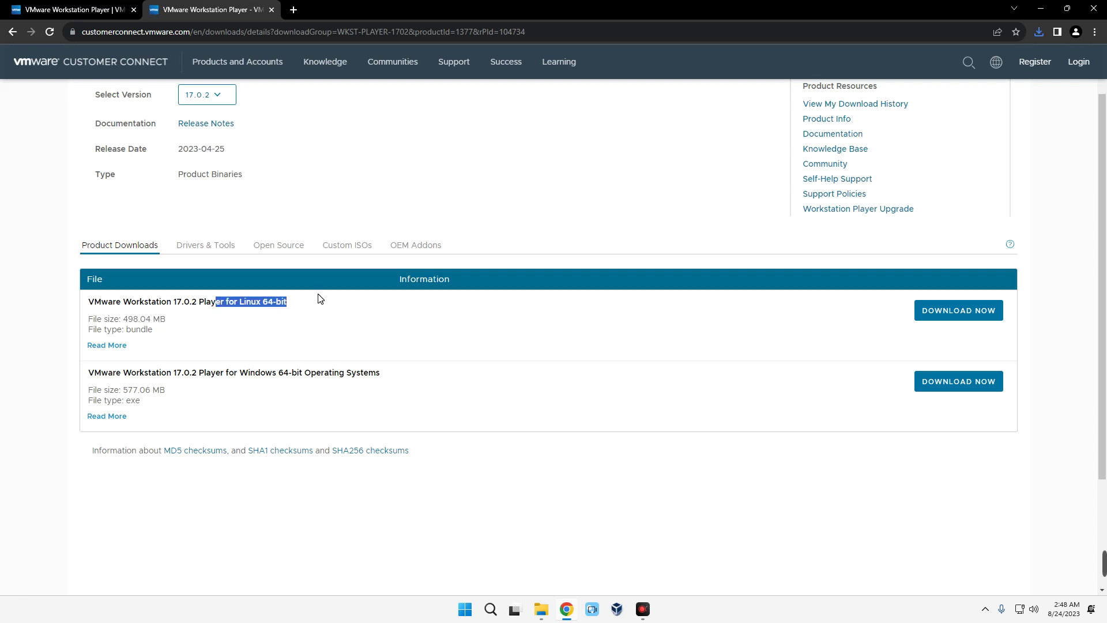
pyautogui.moveTo(235, 373); pyautogui.dragTo(388, 372)
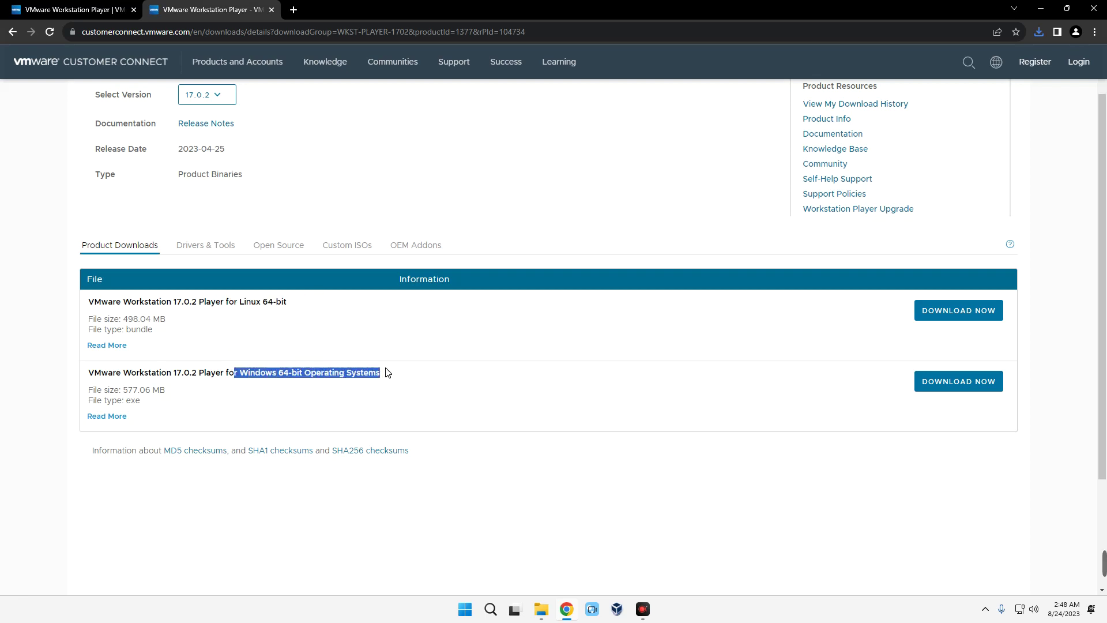
pyautogui.click(935, 379)
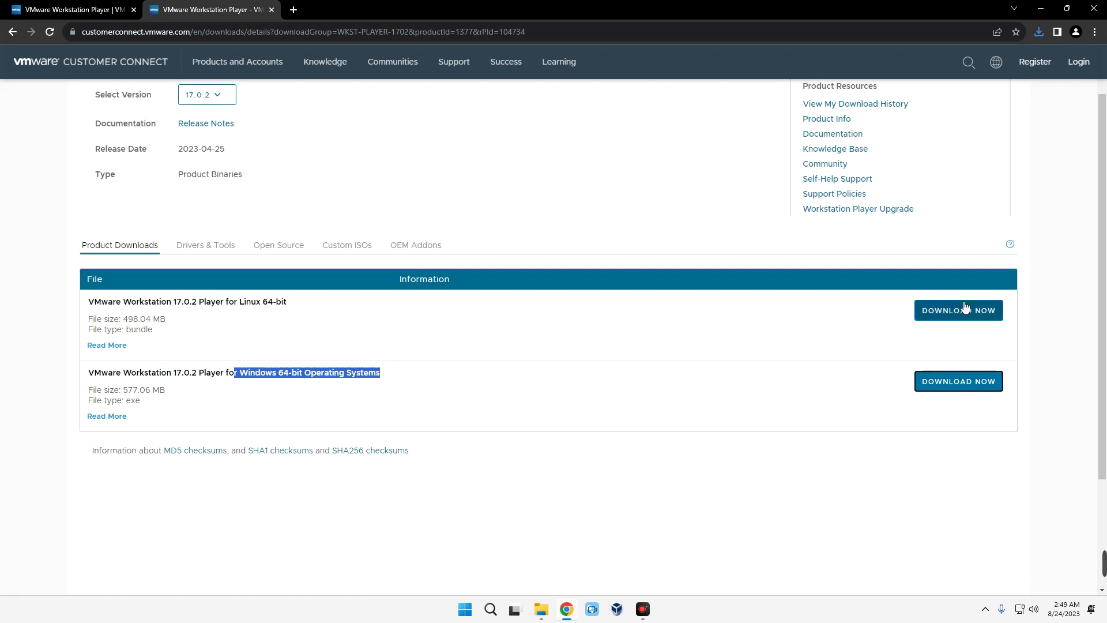
# - Cancel the duplicate Workstation Player download in Chrome's downloads list
pyautogui.click(1034, 33)
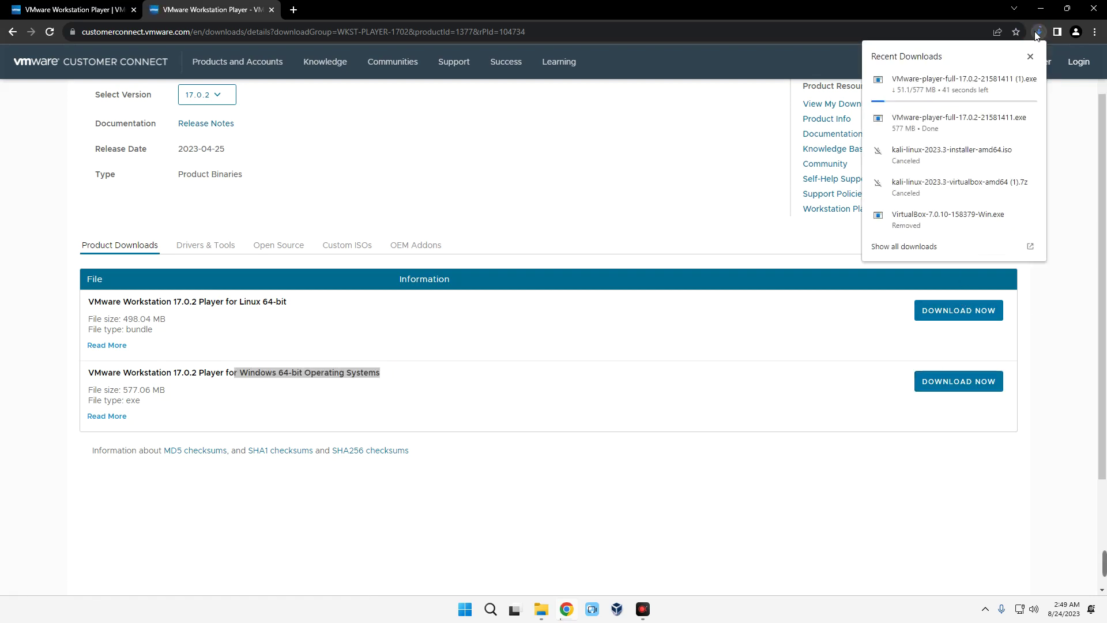
pyautogui.click(1030, 79)
pyautogui.click(840, 487)
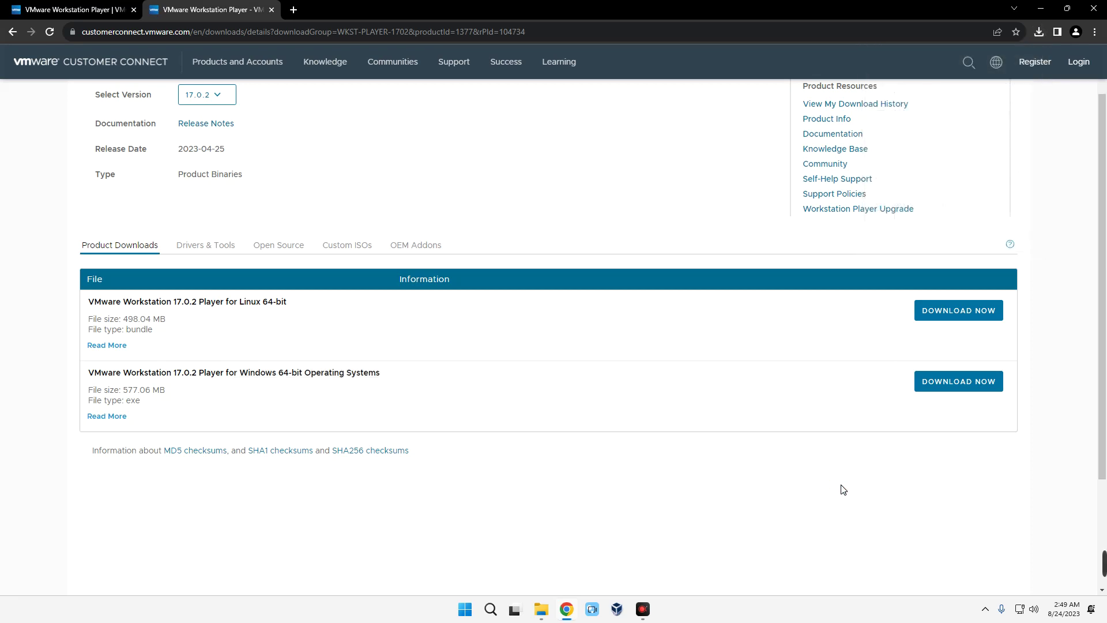
# - Search 'kali linux' in a new tab and open the official Kali download page
pyautogui.hotkey('ctrl', 't')
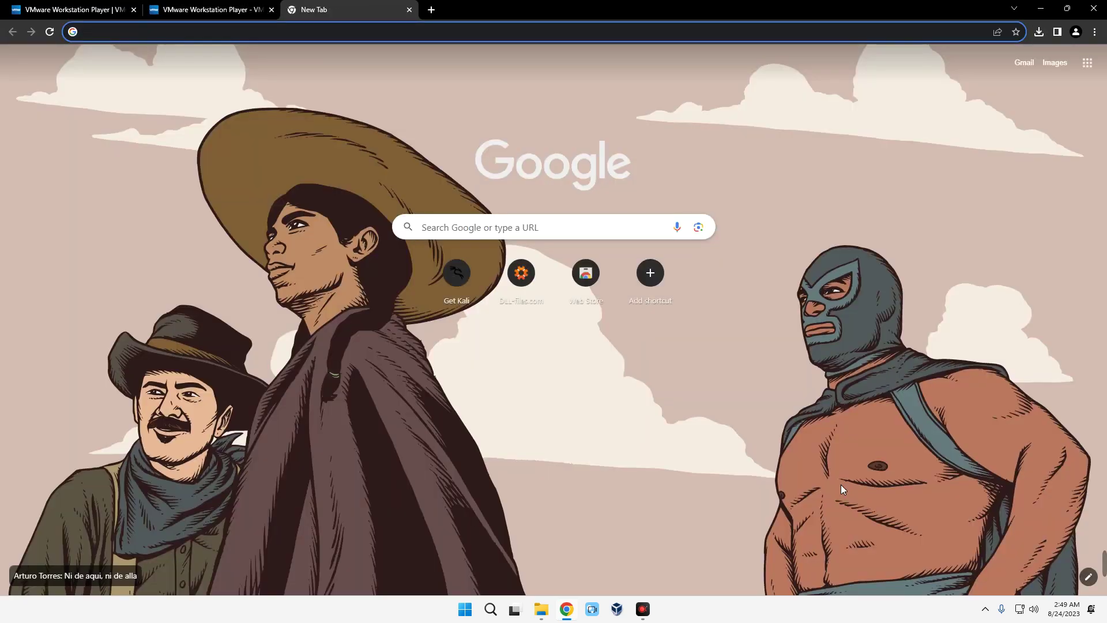
pyautogui.write('kali lin')
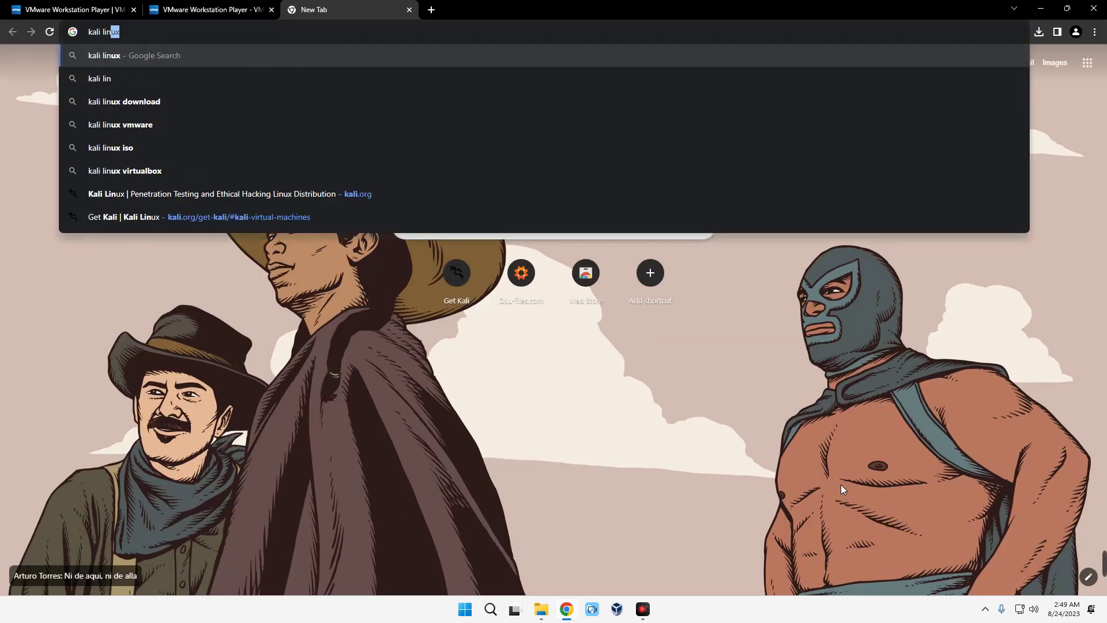
pyautogui.write('ux')
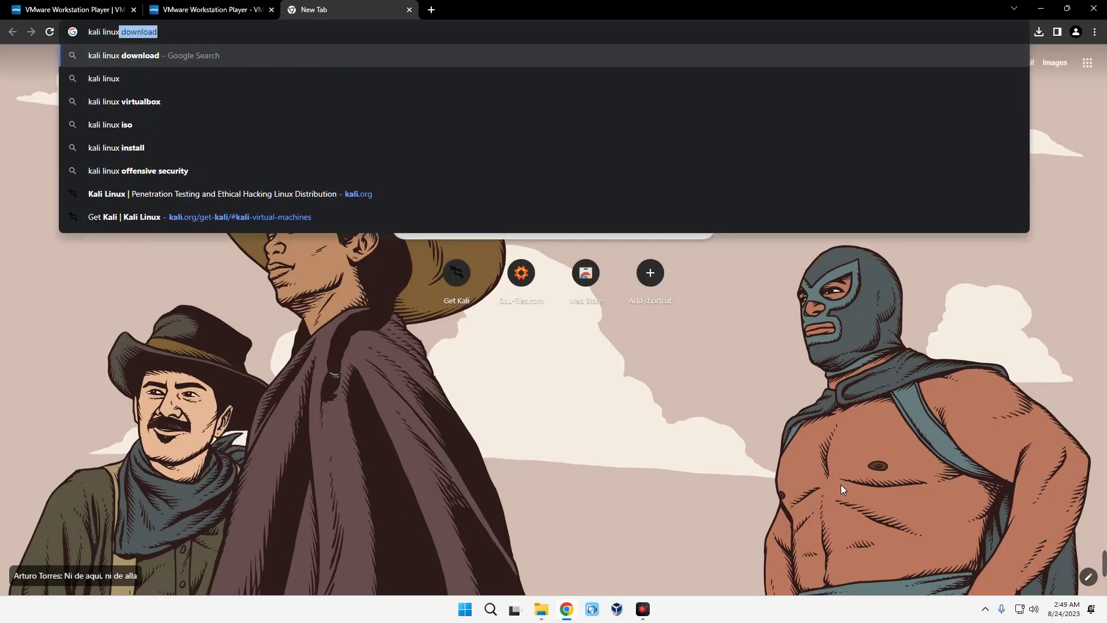
pyautogui.press('Delete')
pyautogui.press('Return')
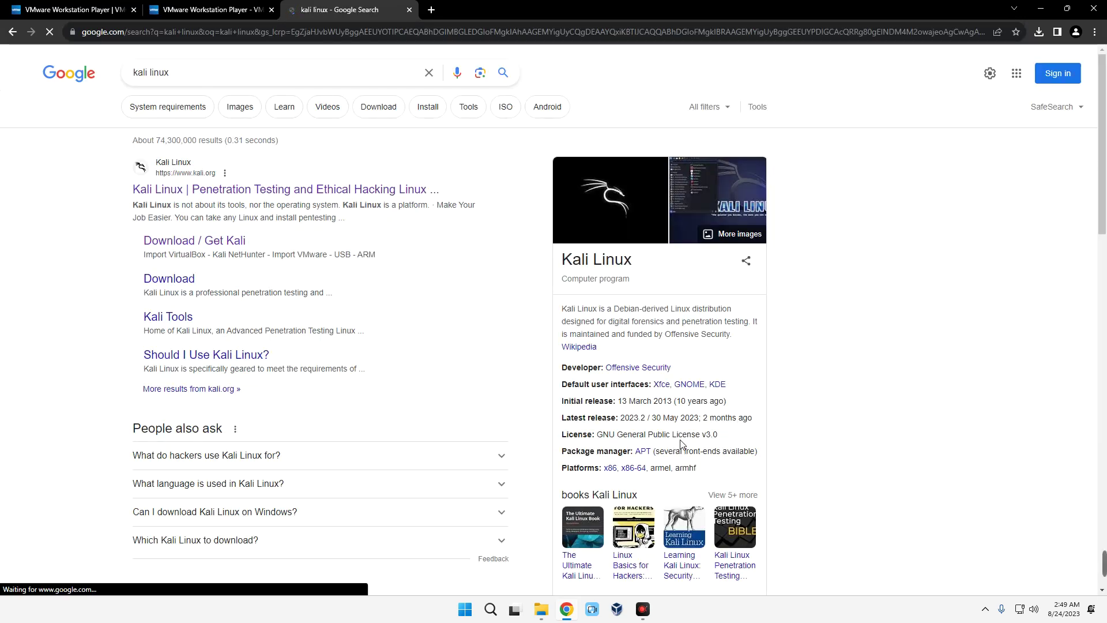
pyautogui.click(228, 191)
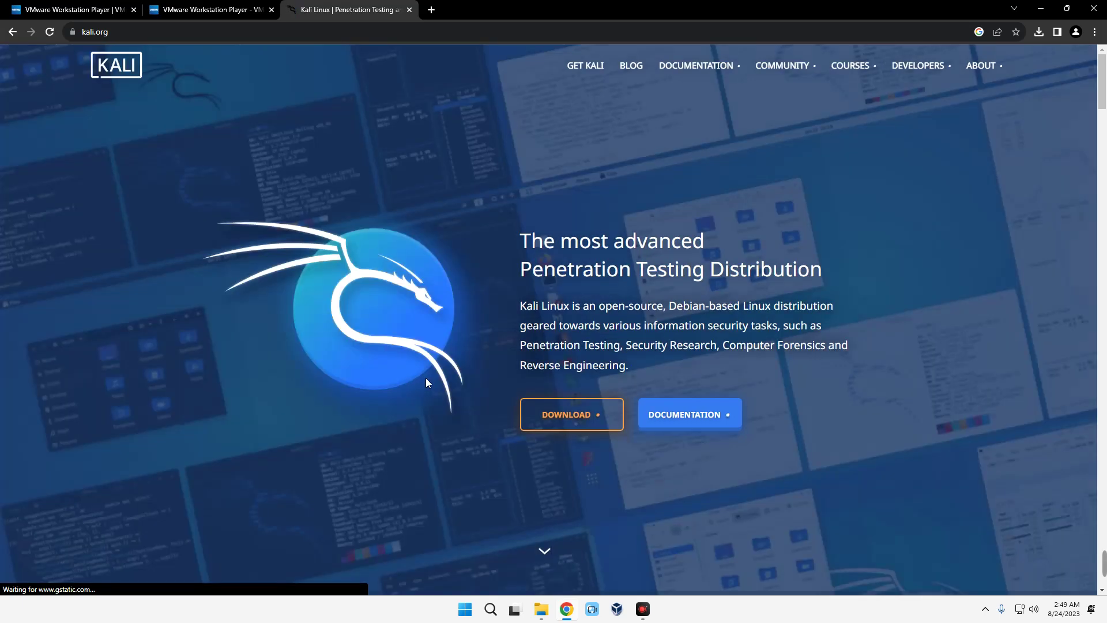
pyautogui.click(547, 421)
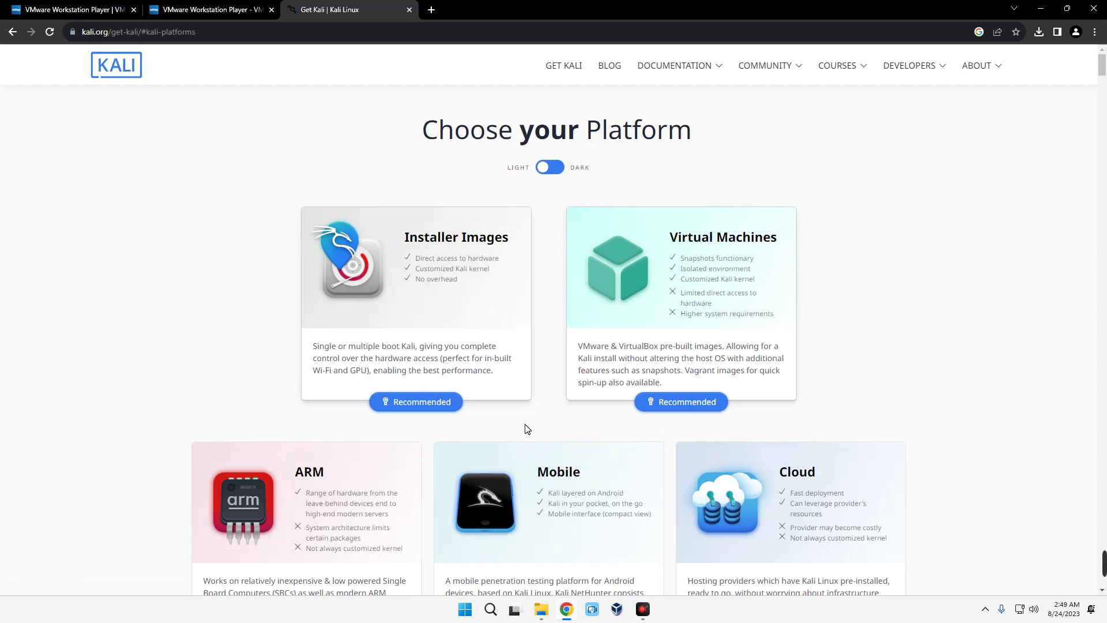
# - Open Kali's Installer Images section and show the 64-bit installer images
pyautogui.click(420, 292)
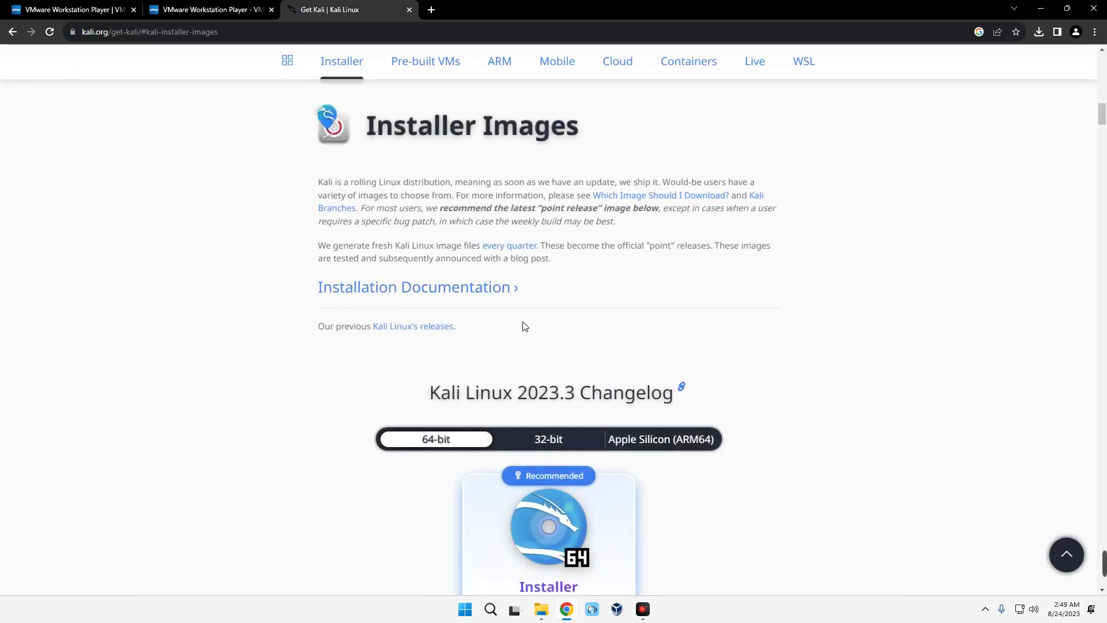
pyautogui.scroll(-2, 535, 326)
pyautogui.scroll(-2, 539, 328)
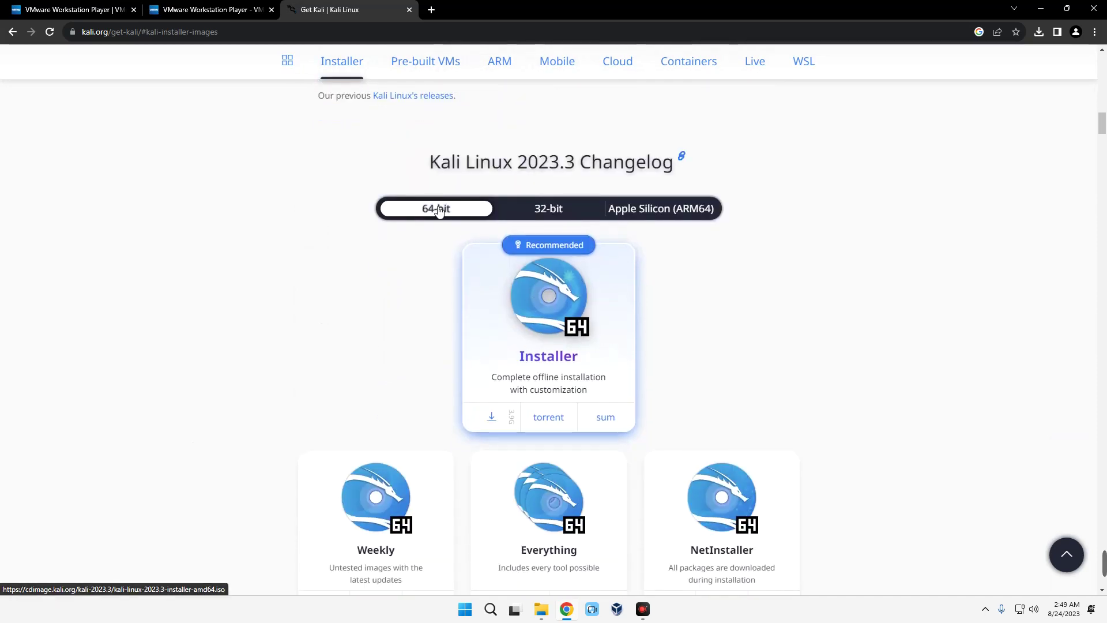
pyautogui.click(527, 209)
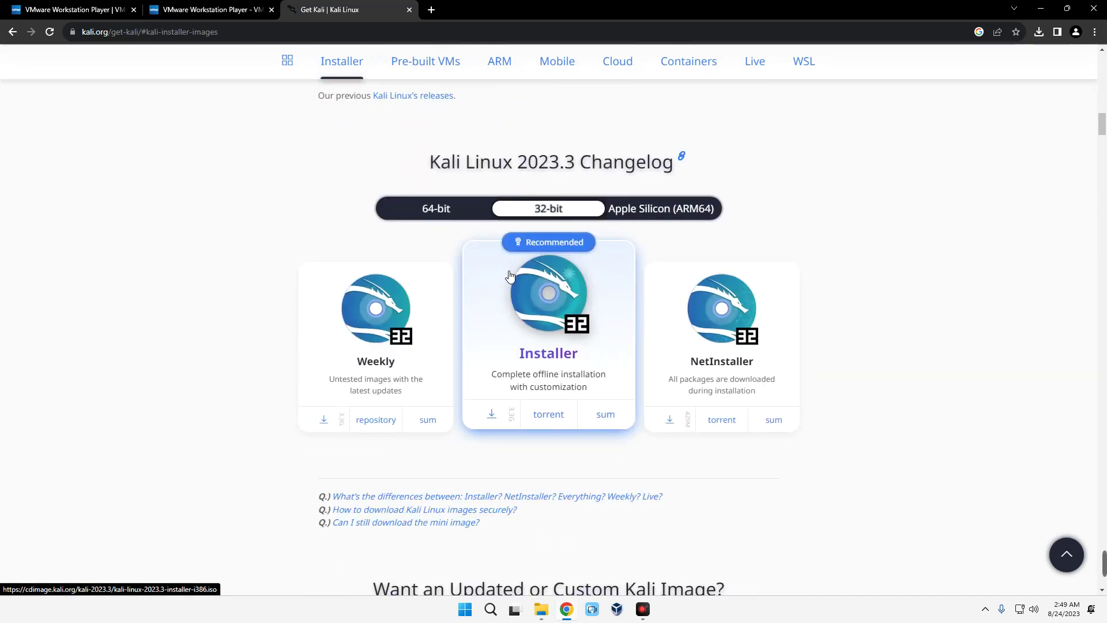
pyautogui.click(424, 210)
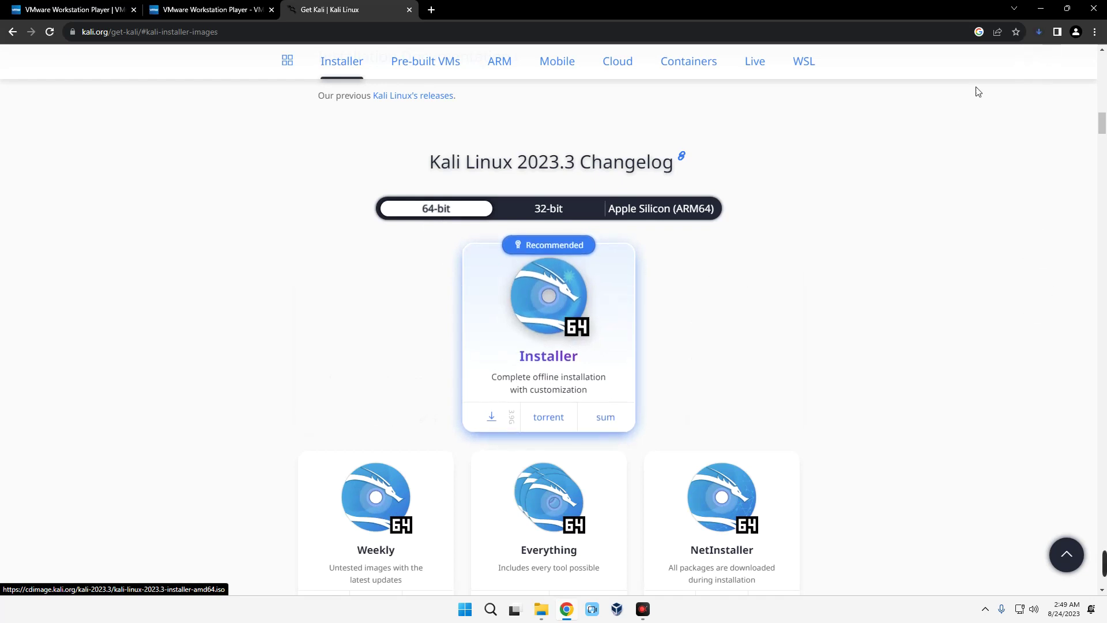
# - Cancel the duplicate kali-linux-2023.3-installer-amd64 (1).iso download
pyautogui.click(1039, 32)
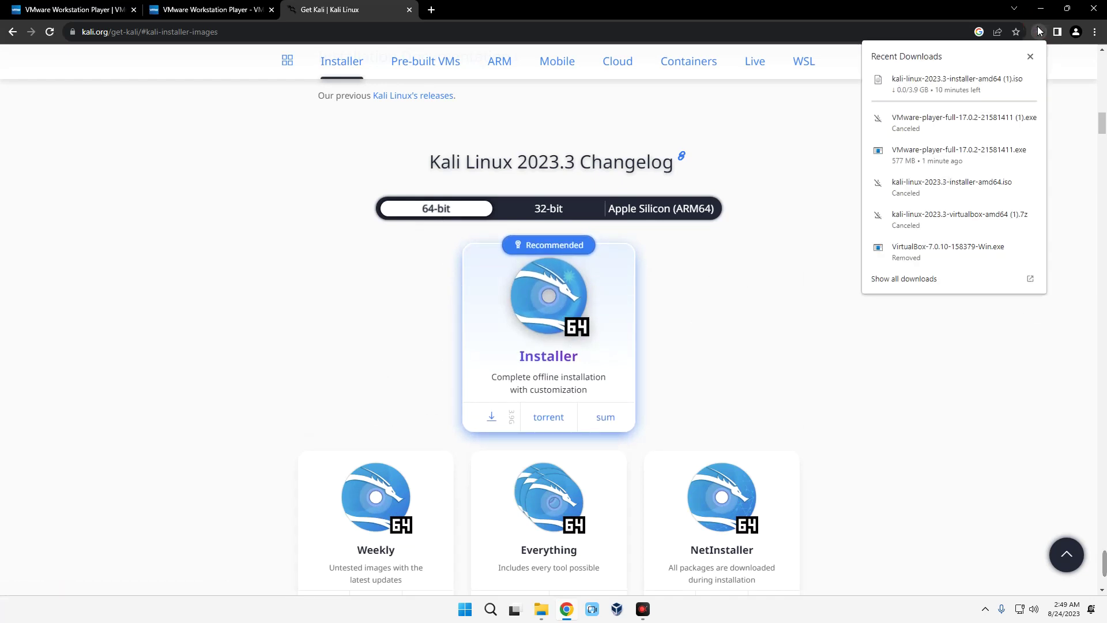
pyautogui.moveTo(1031, 81)
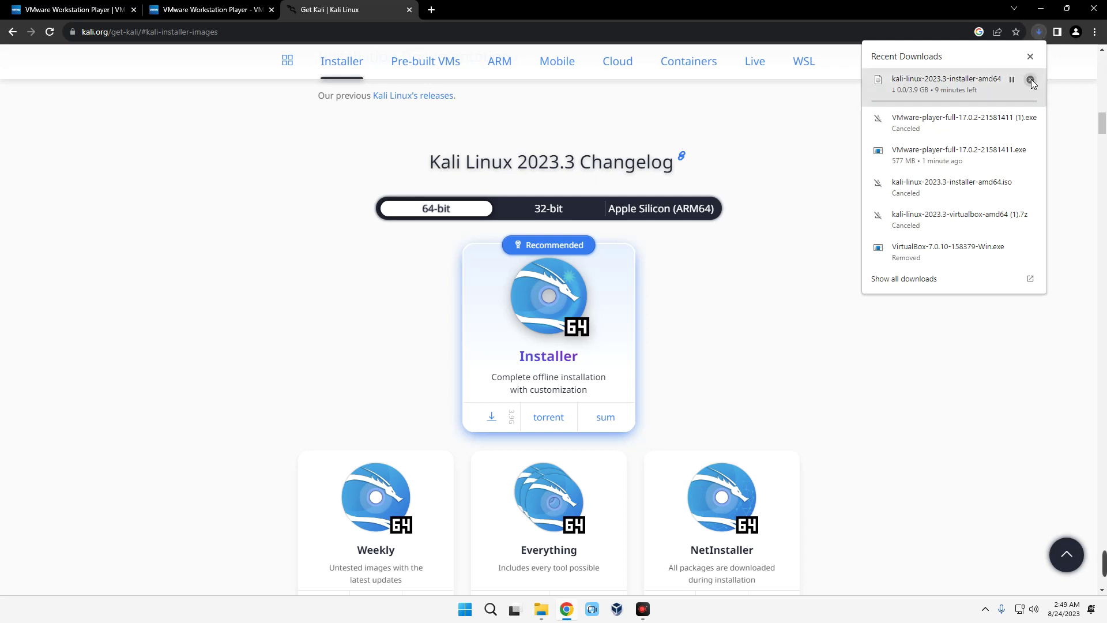
pyautogui.click(1031, 80)
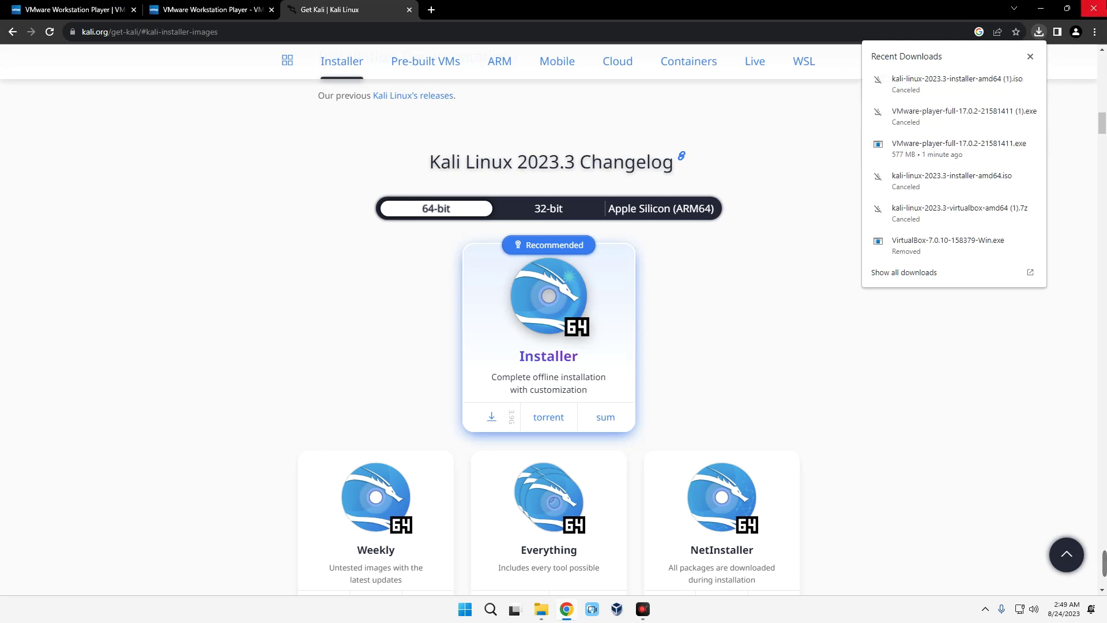
# - Close Chrome and launch VMware-player-full-17.0.2 from the Downloads folder
pyautogui.click(1093, 8)
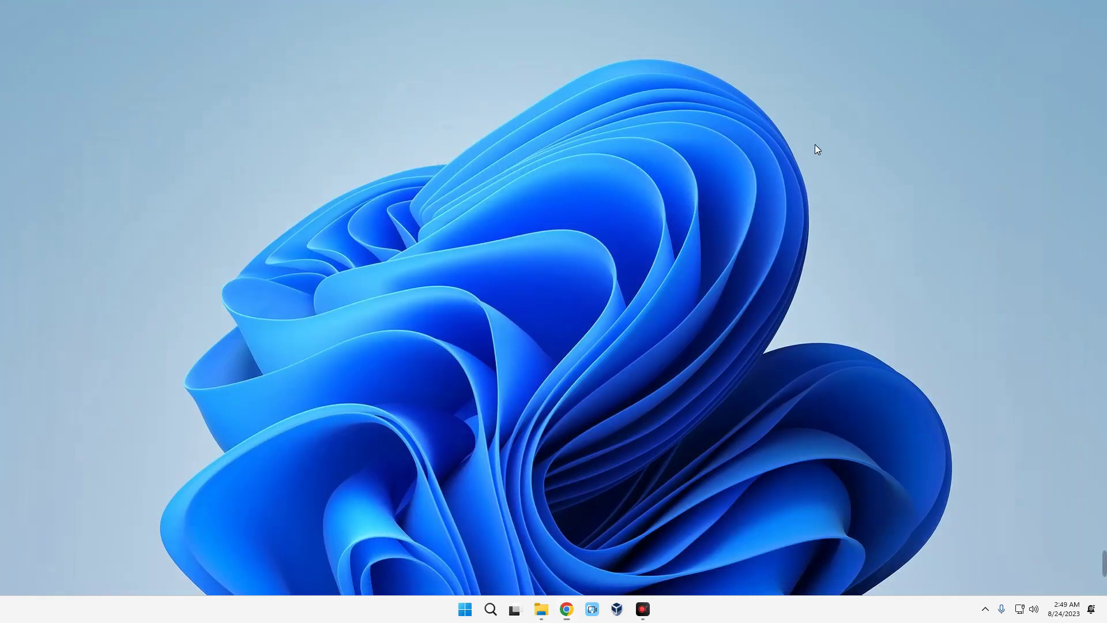
pyautogui.click(540, 608)
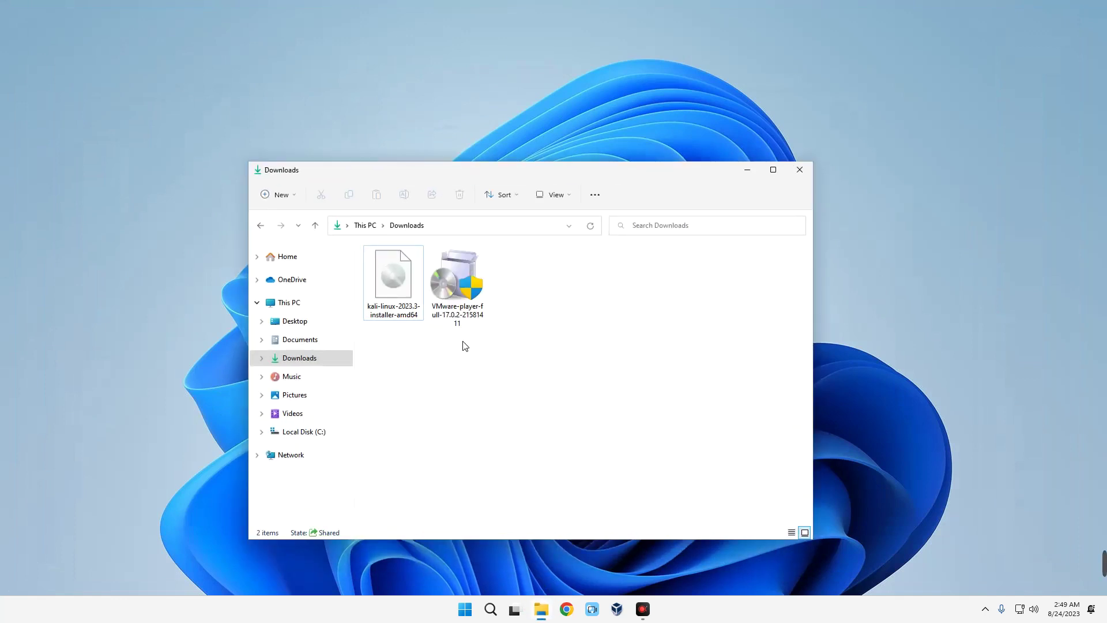
pyautogui.doubleClick(467, 295)
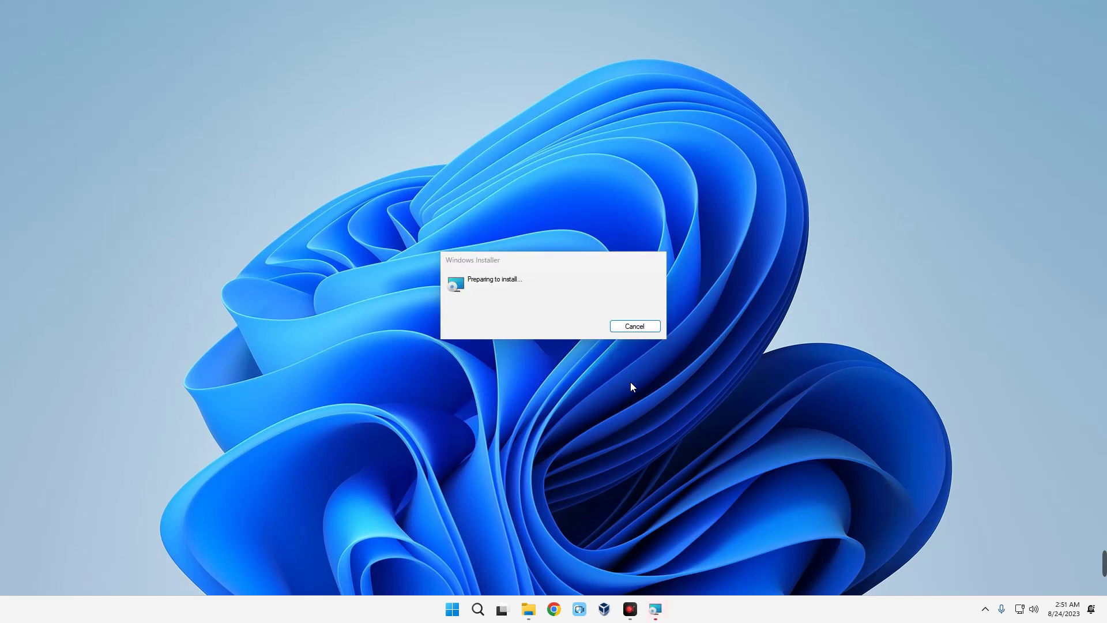
# - Accept the licence terms, install the Player with default options, and finish setup
pyautogui.click(606, 391)
pyautogui.hotkey('alt', 'a')
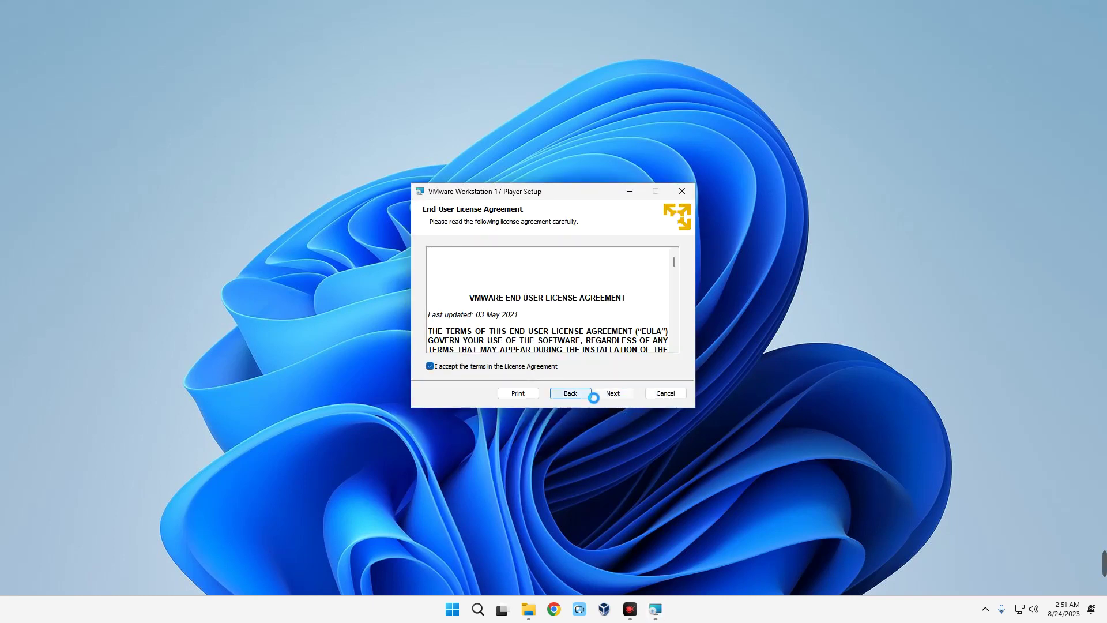
pyautogui.click(612, 392)
pyautogui.click(612, 393)
pyautogui.click(613, 393)
pyautogui.click(612, 392)
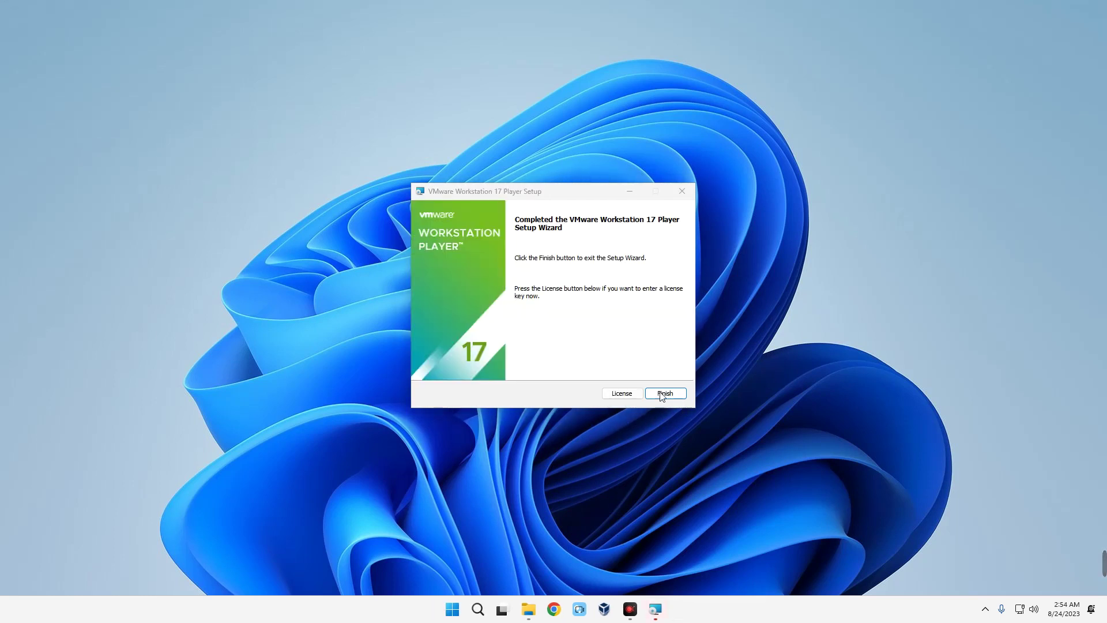
pyautogui.click(664, 395)
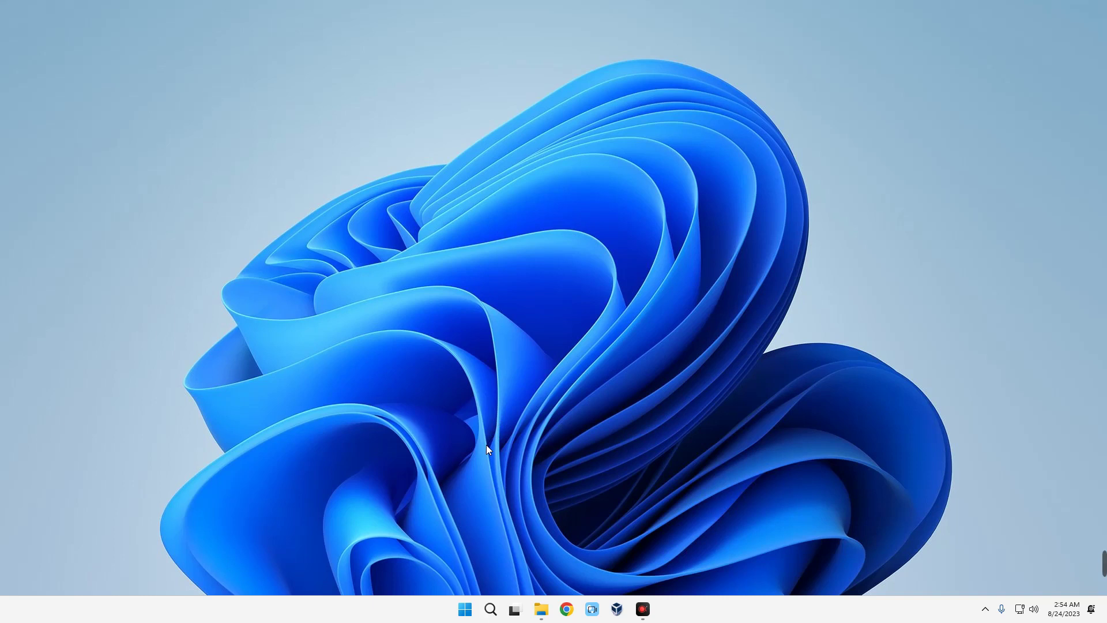
# - Launch VMware Workstation 17 Player from Start and choose free non-commercial use
pyautogui.click(469, 609)
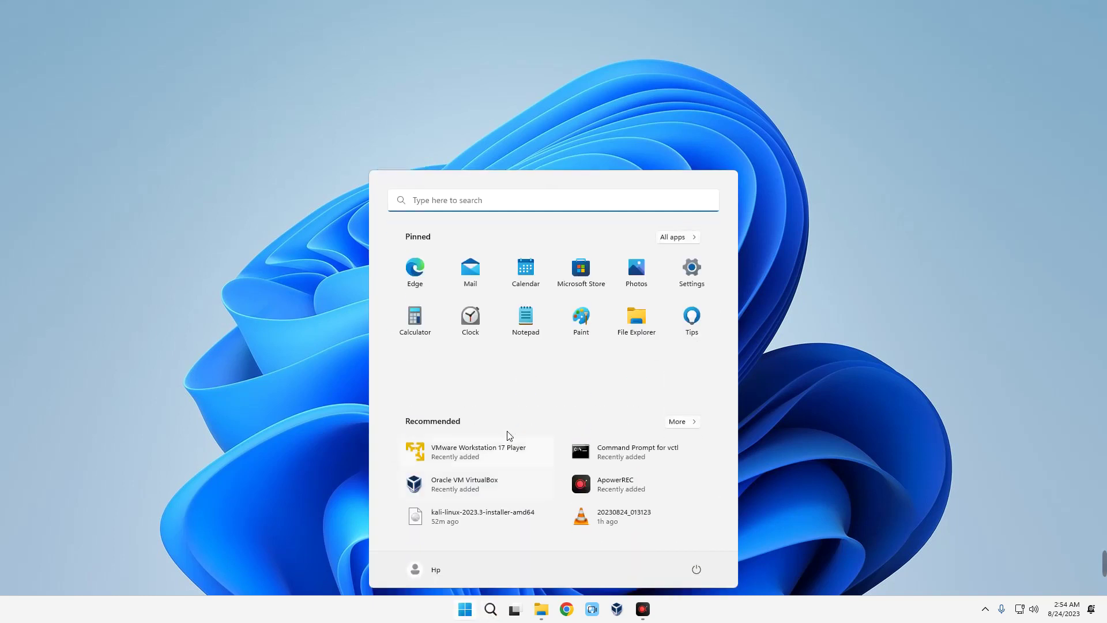
pyautogui.click(513, 461)
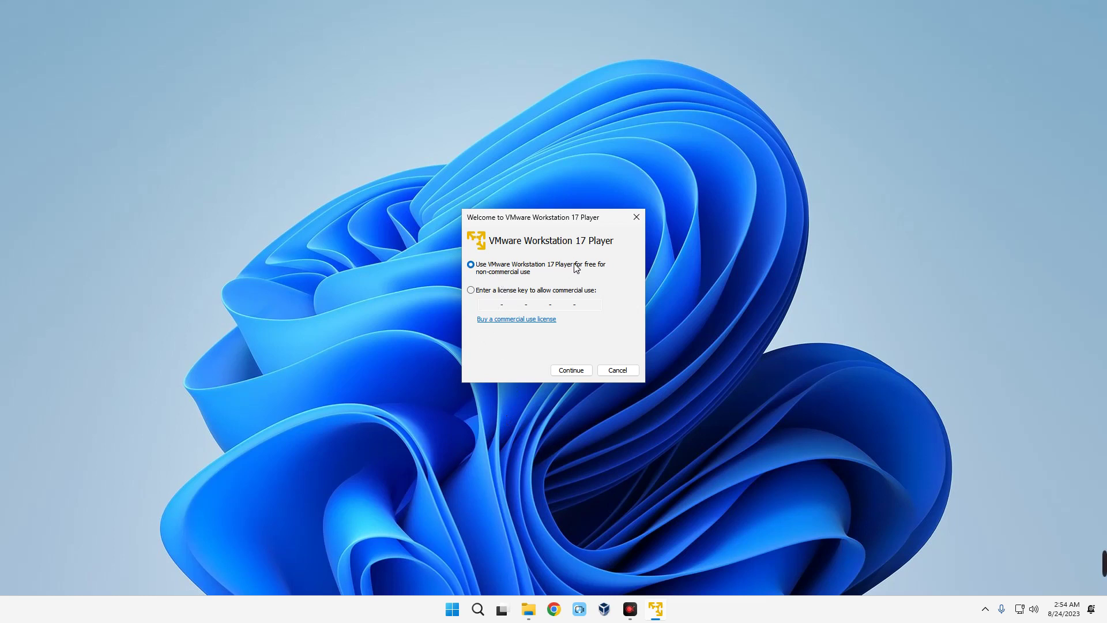
pyautogui.click(569, 372)
pyautogui.click(556, 372)
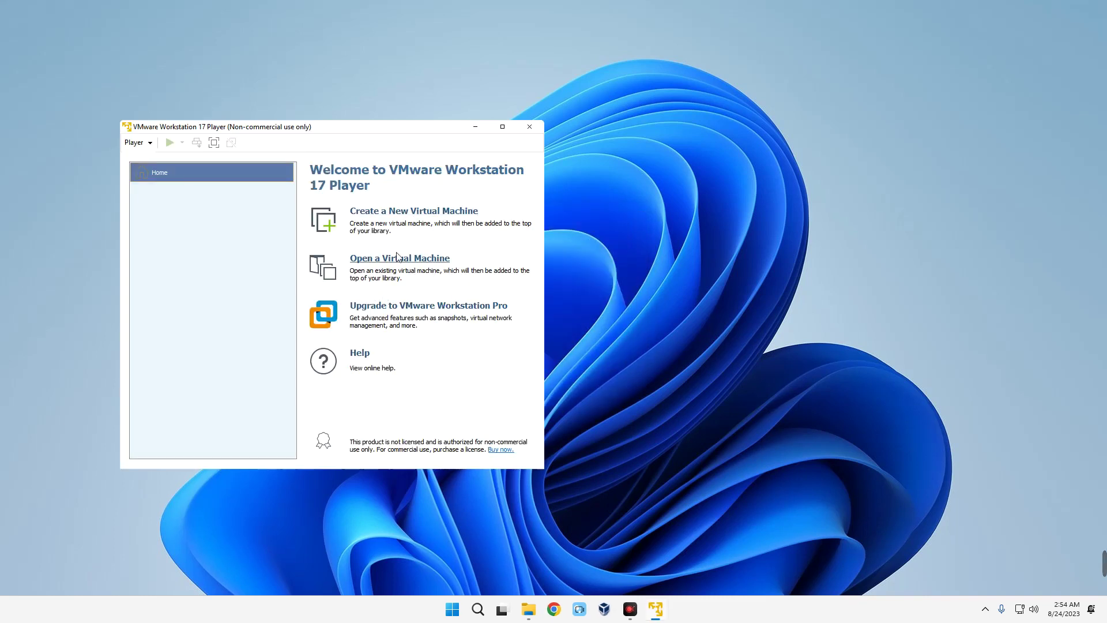
# - Start a new VM using kali-linux-2023.3-installer-amd64 from Downloads as installer disc image
pyautogui.click(418, 218)
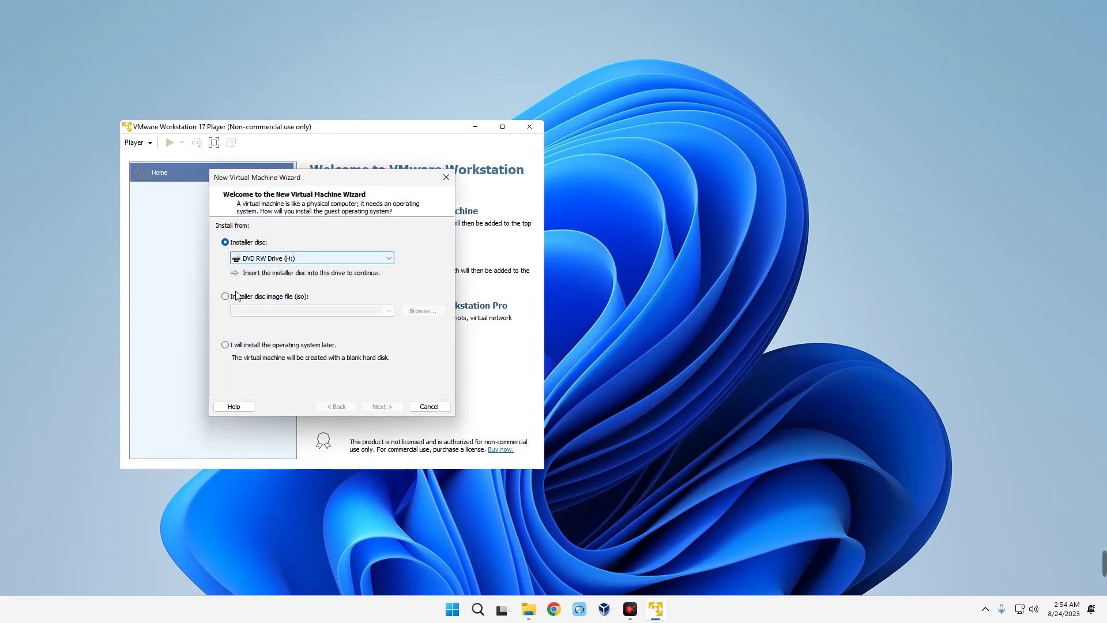
pyautogui.click(274, 296)
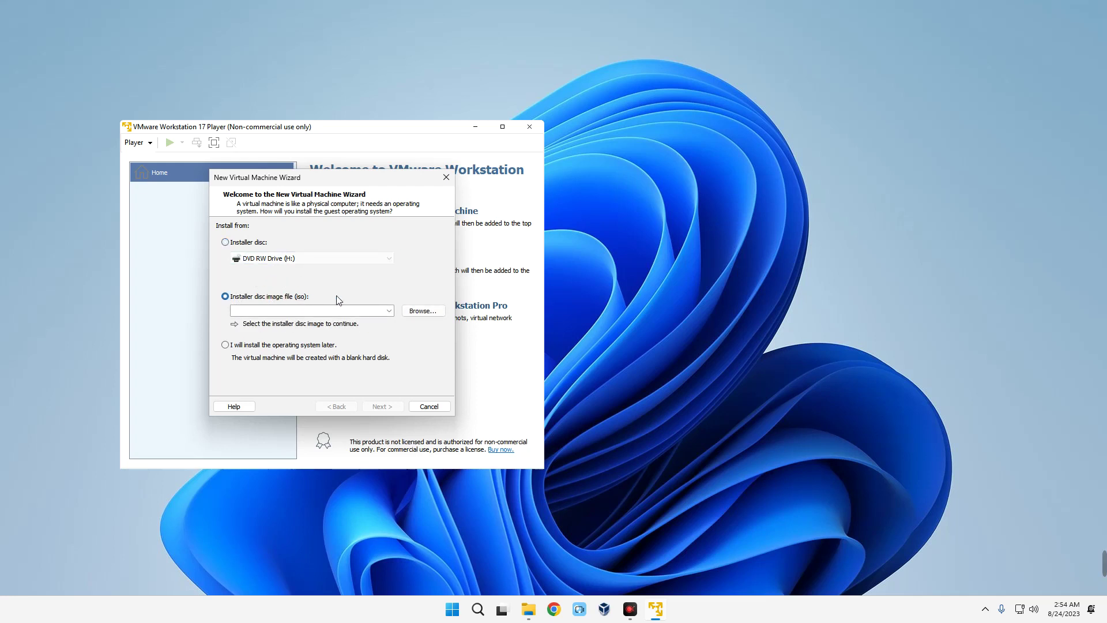
pyautogui.click(423, 311)
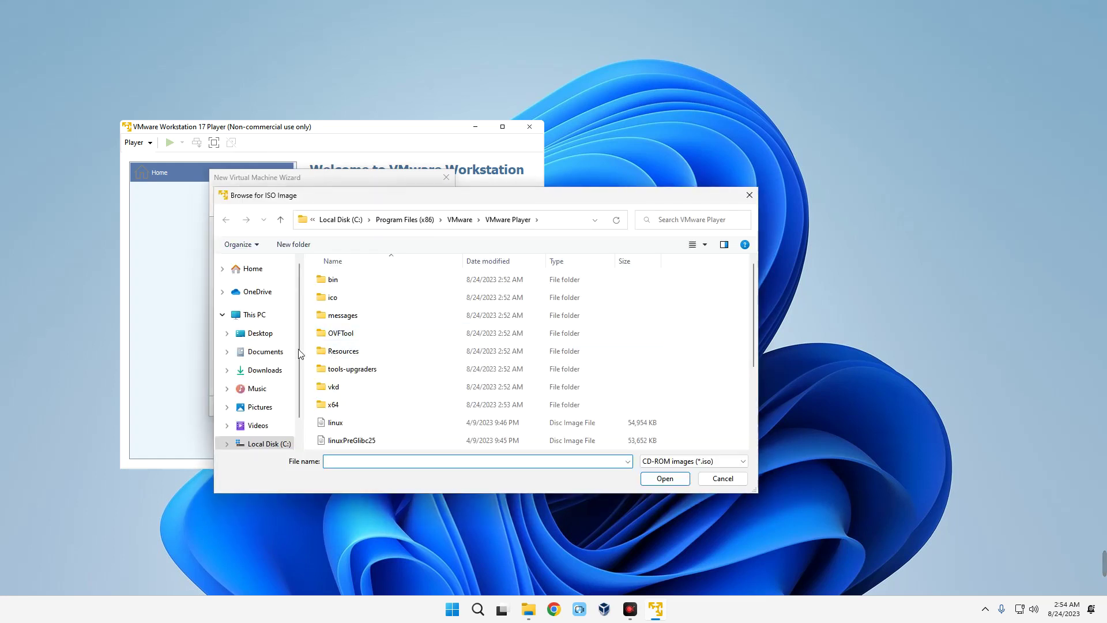
pyautogui.click(263, 369)
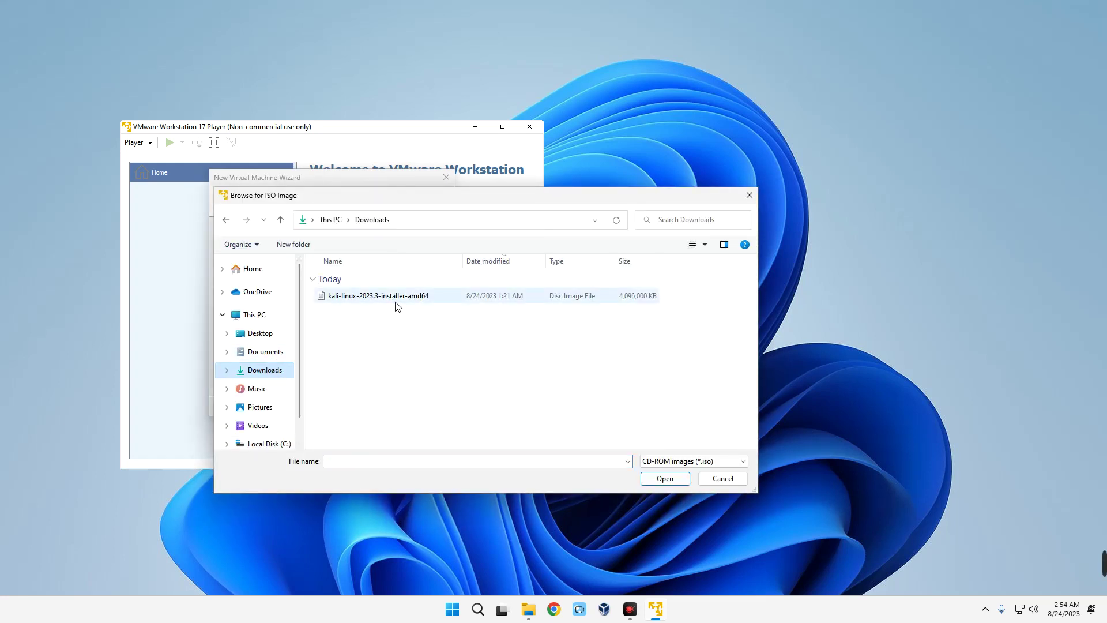
pyautogui.click(392, 297)
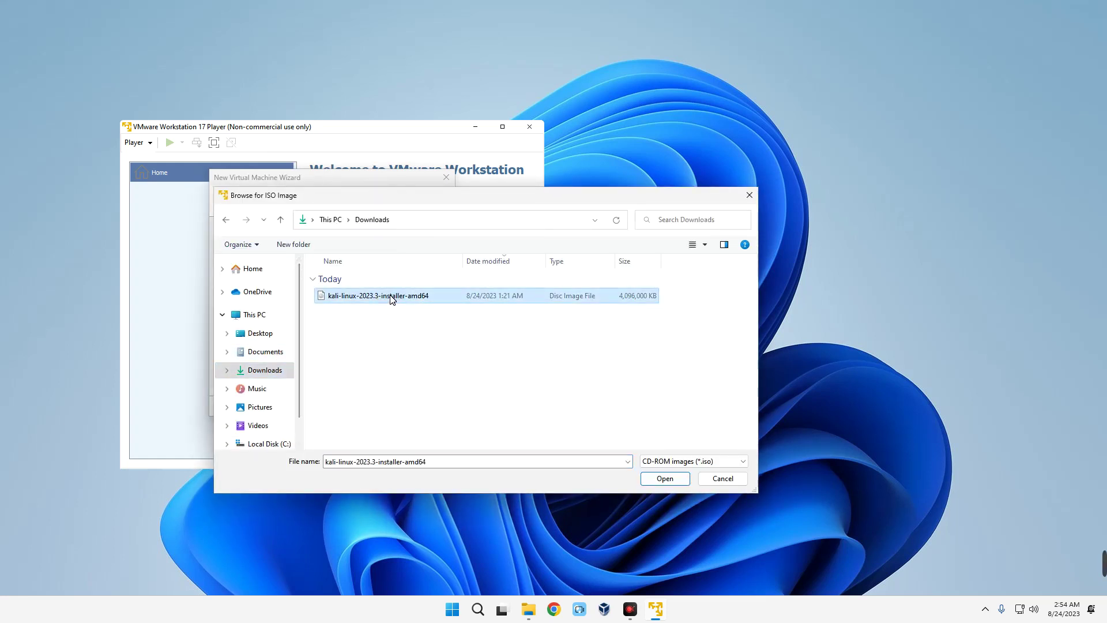
pyautogui.click(664, 477)
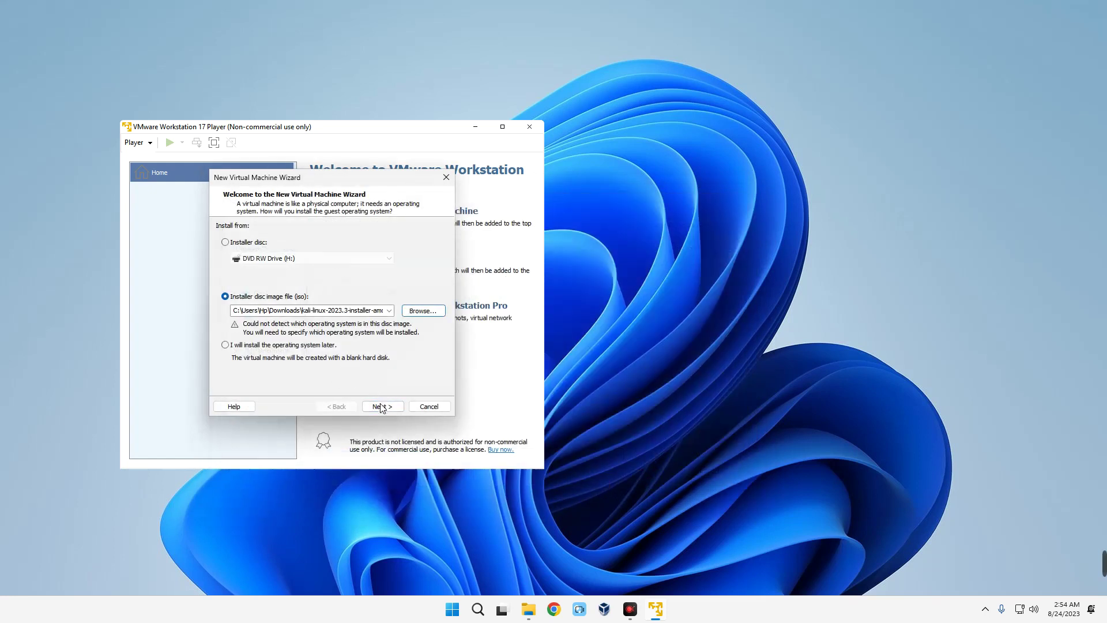
# - Set the guest operating system to Linux, version Ubuntu 64-bit
pyautogui.click(381, 406)
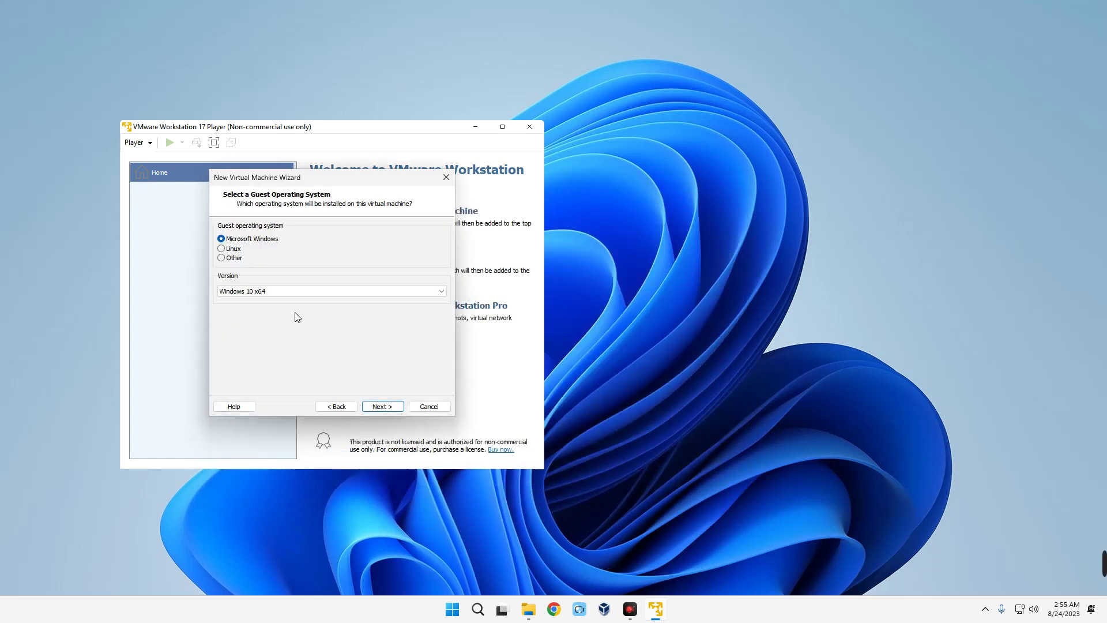
pyautogui.click(233, 249)
pyautogui.click(270, 291)
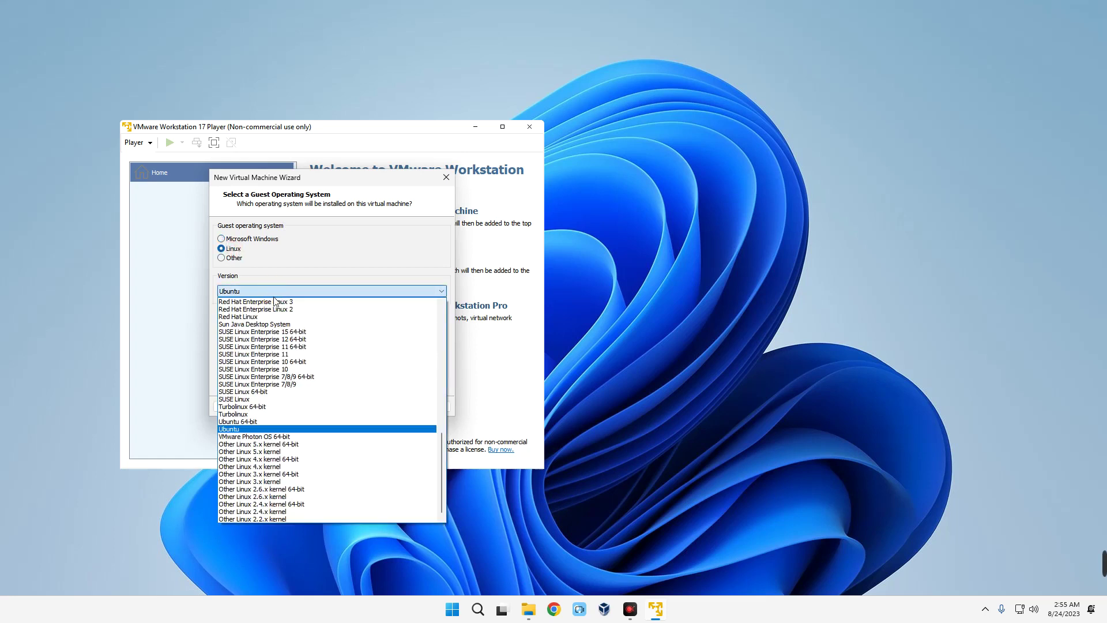
pyautogui.click(269, 420)
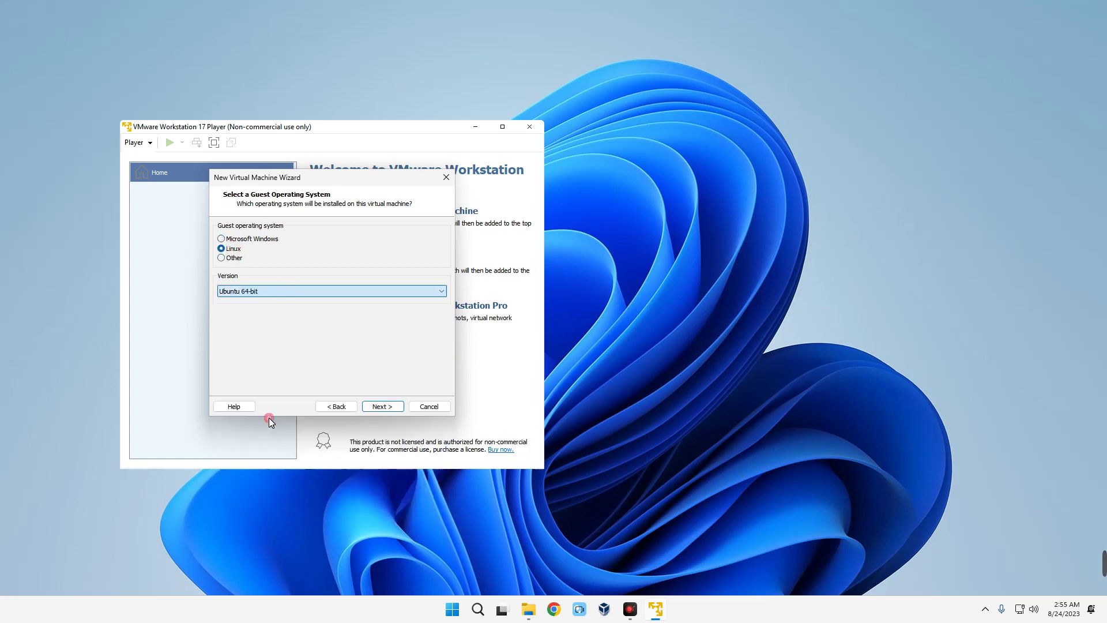
pyautogui.click(382, 406)
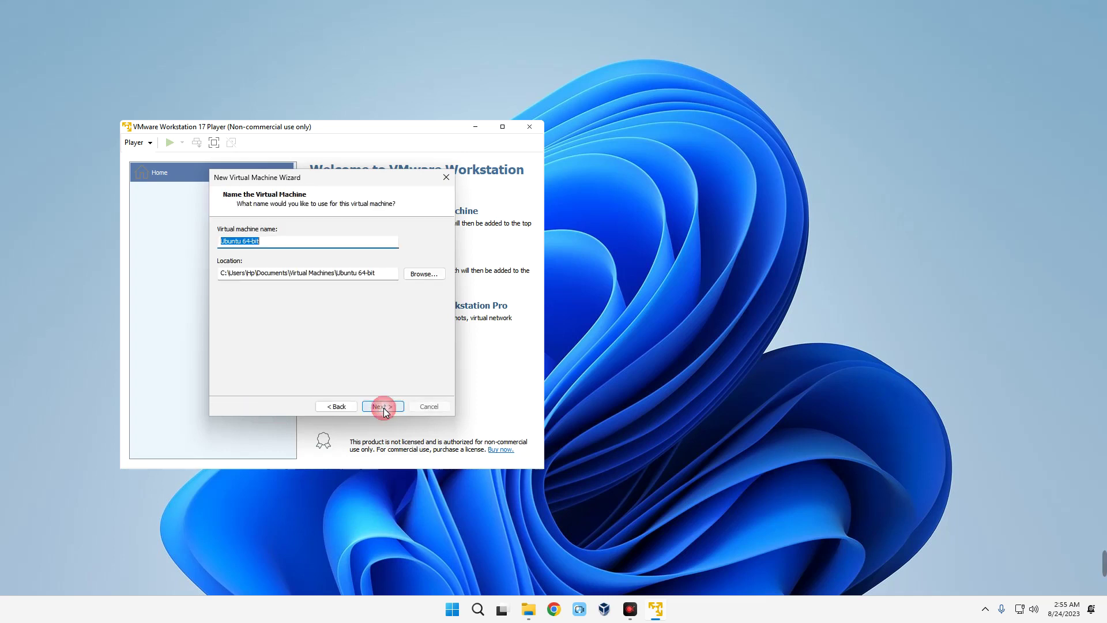
# - Name the virtual machine 'Kali Linux 23.3' and check its location path
pyautogui.doubleClick(274, 242)
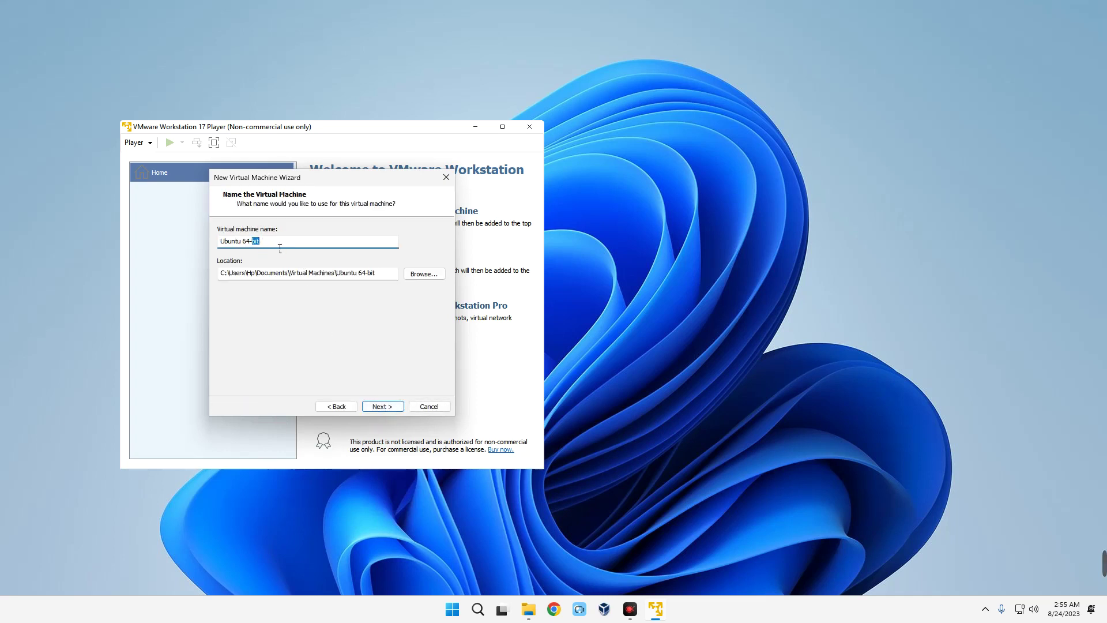
pyautogui.hotkey('ctrl', 'a')
pyautogui.write('K')
pyautogui.write('.2')
pyautogui.press('BackSpace')
pyautogui.write('3')
pyautogui.rightClick(386, 274)
pyautogui.click(355, 277)
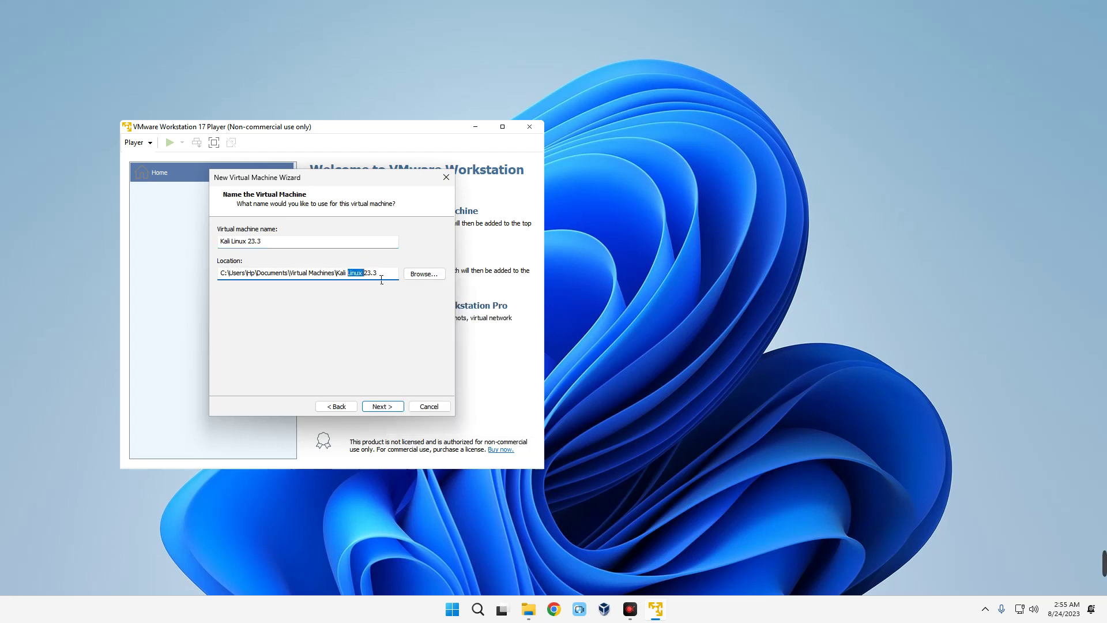
pyautogui.moveTo(378, 274)
pyautogui.mouseDown()
pyautogui.moveTo(344, 277)
pyautogui.moveTo(399, 279)
pyautogui.mouseUp()
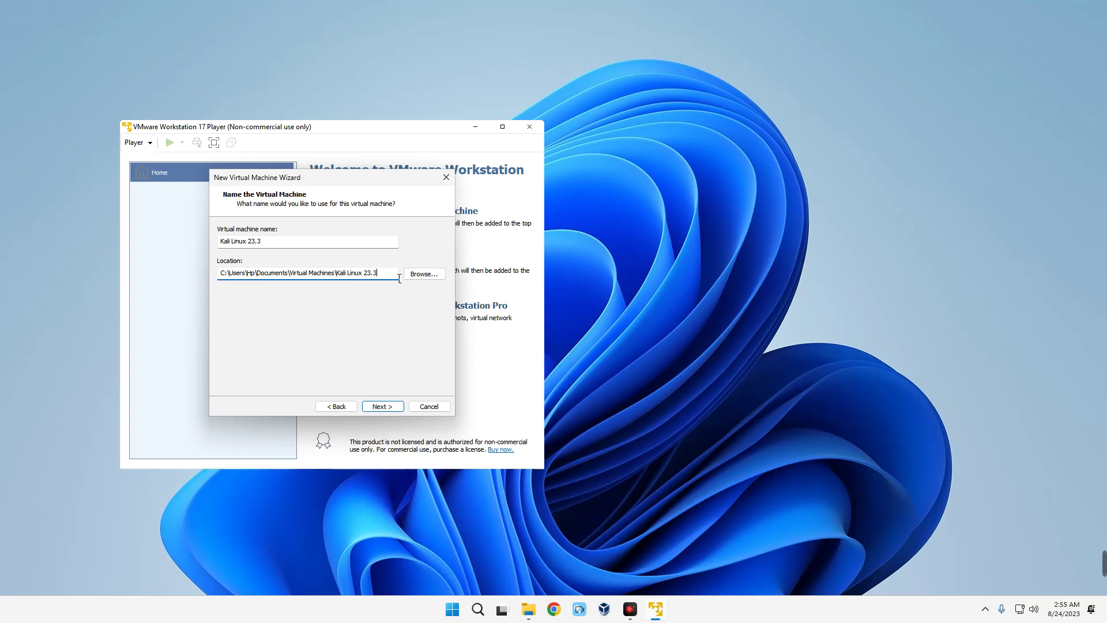
# - Set the maximum disk size to 50 GB
pyautogui.click(380, 407)
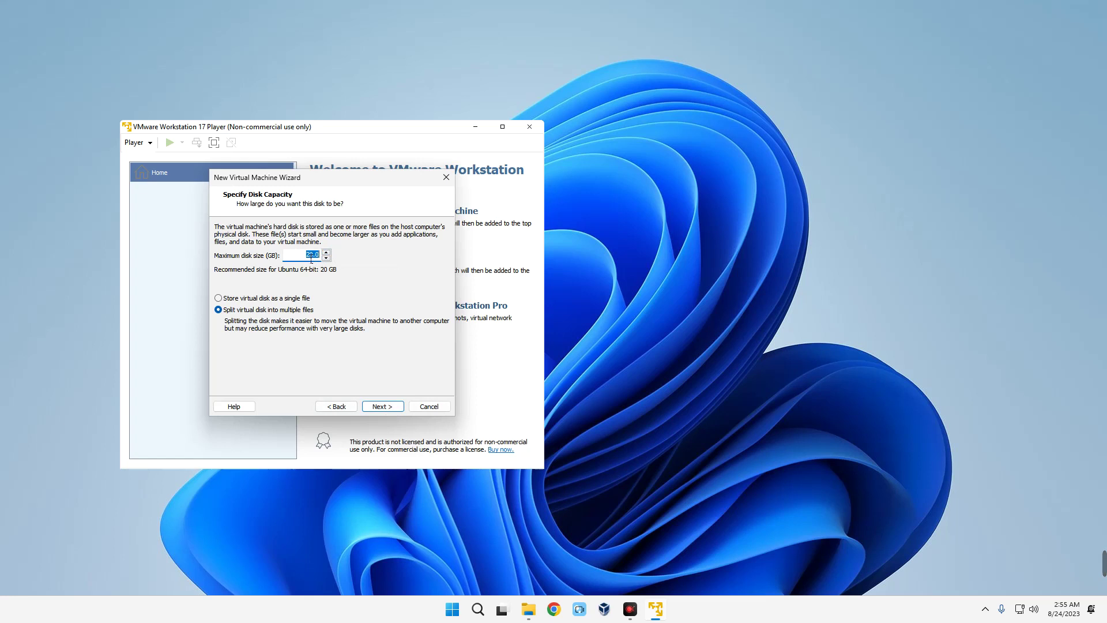
pyautogui.write('50')
pyautogui.click(376, 408)
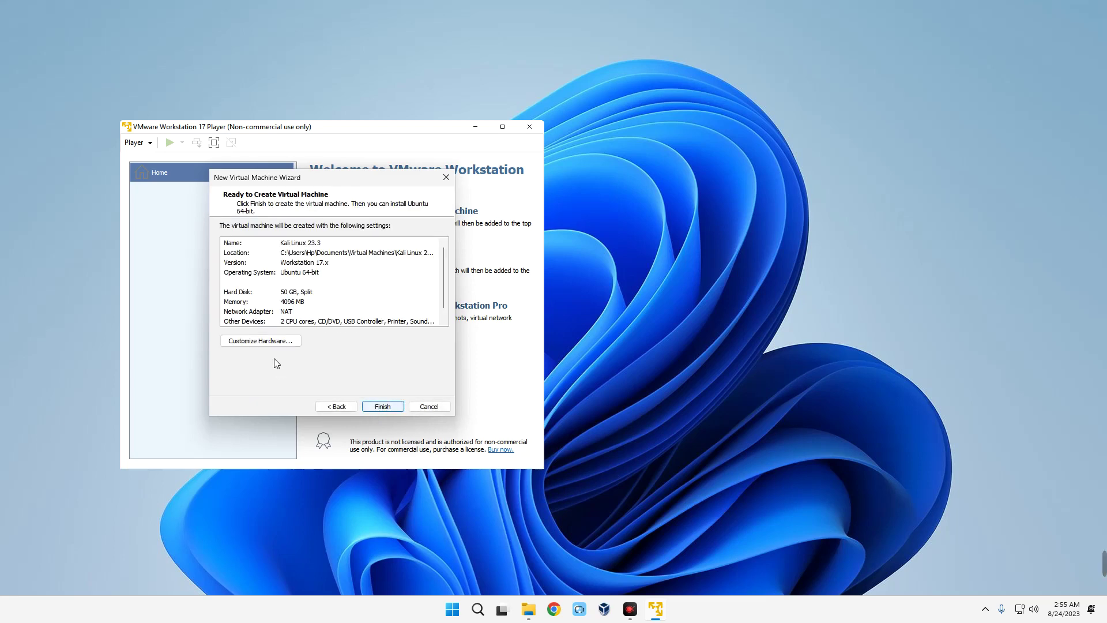
# - In Customize Hardware, keep 4 GB memory and set processor cores to 3
pyautogui.click(265, 345)
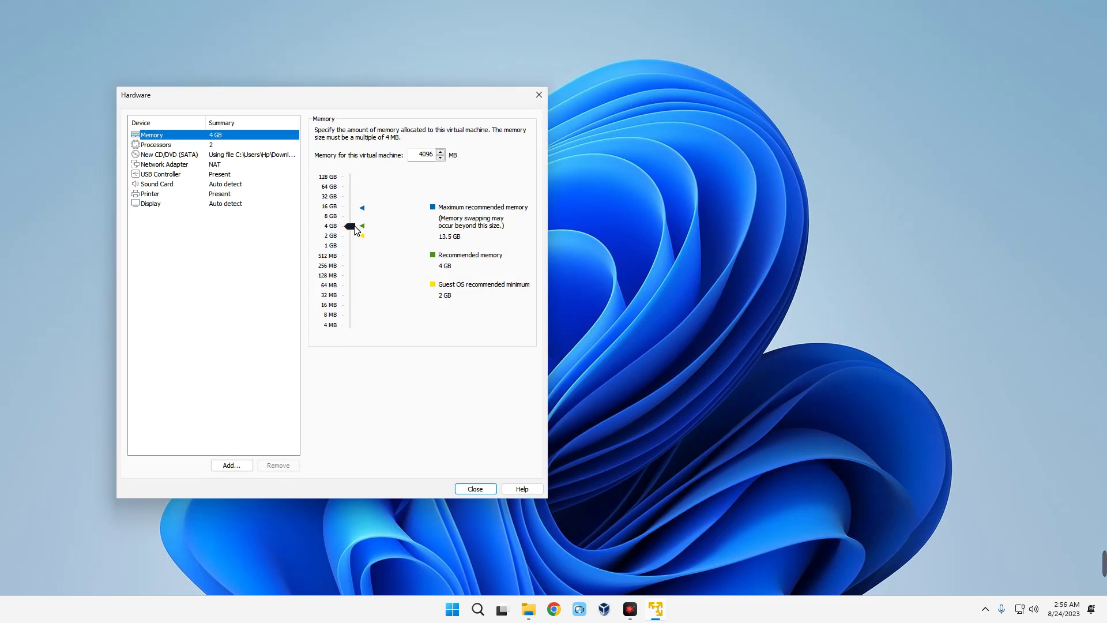
pyautogui.click(353, 225)
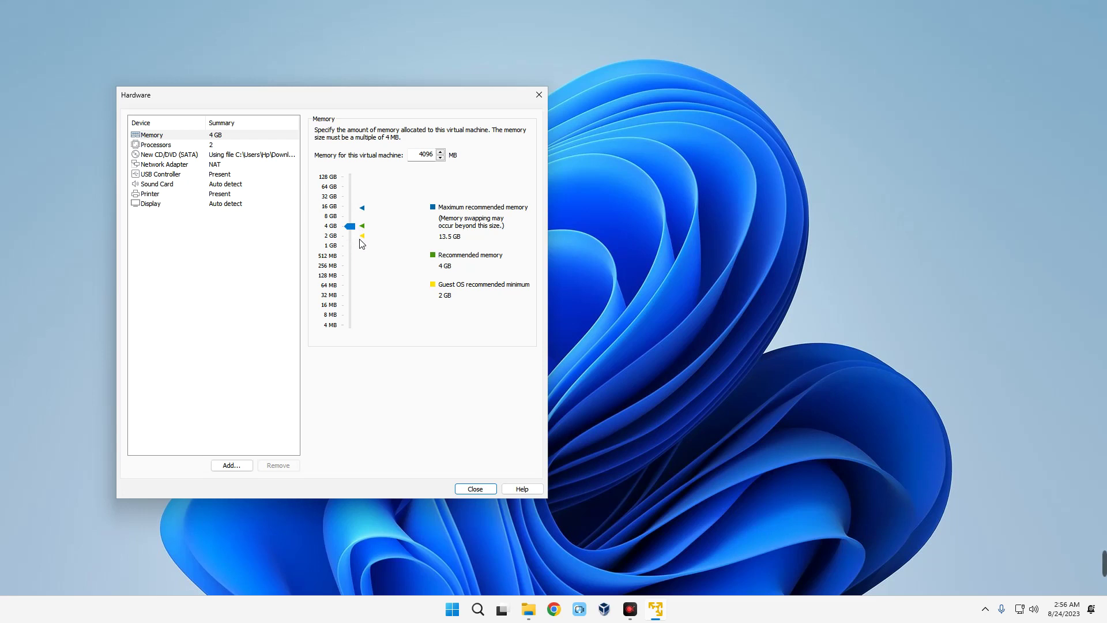
pyautogui.click(196, 147)
pyautogui.click(419, 132)
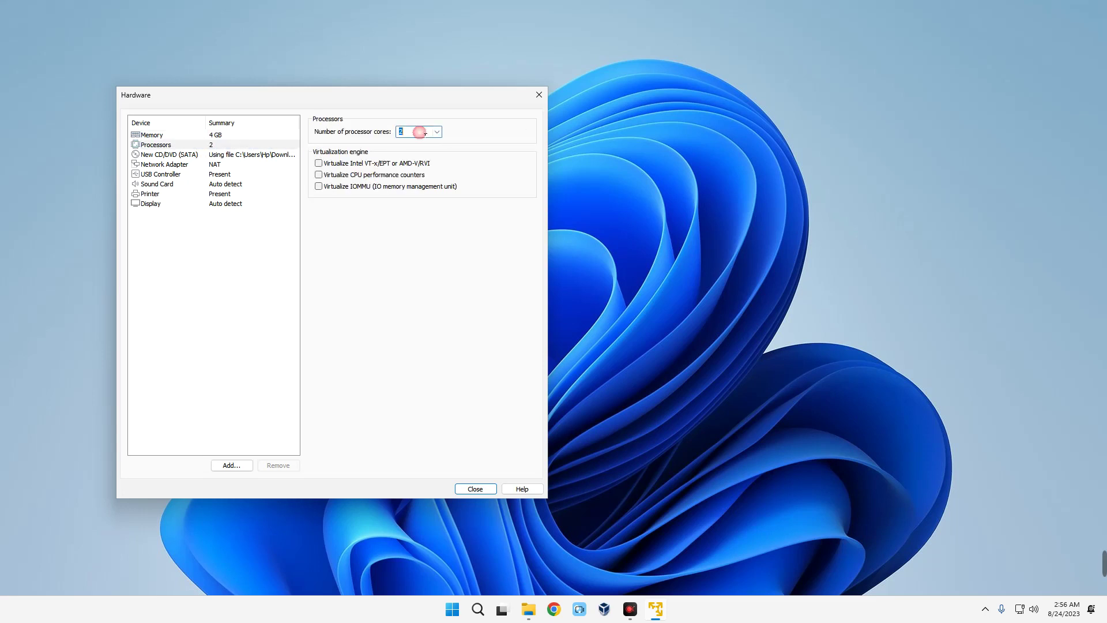
pyautogui.click(437, 133)
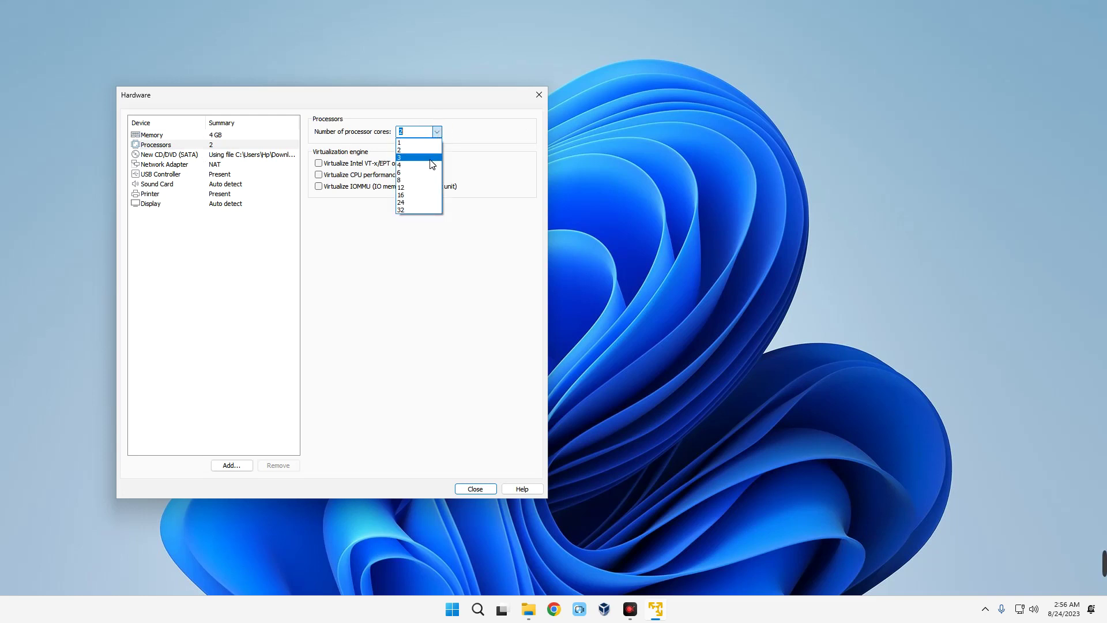
pyautogui.click(430, 158)
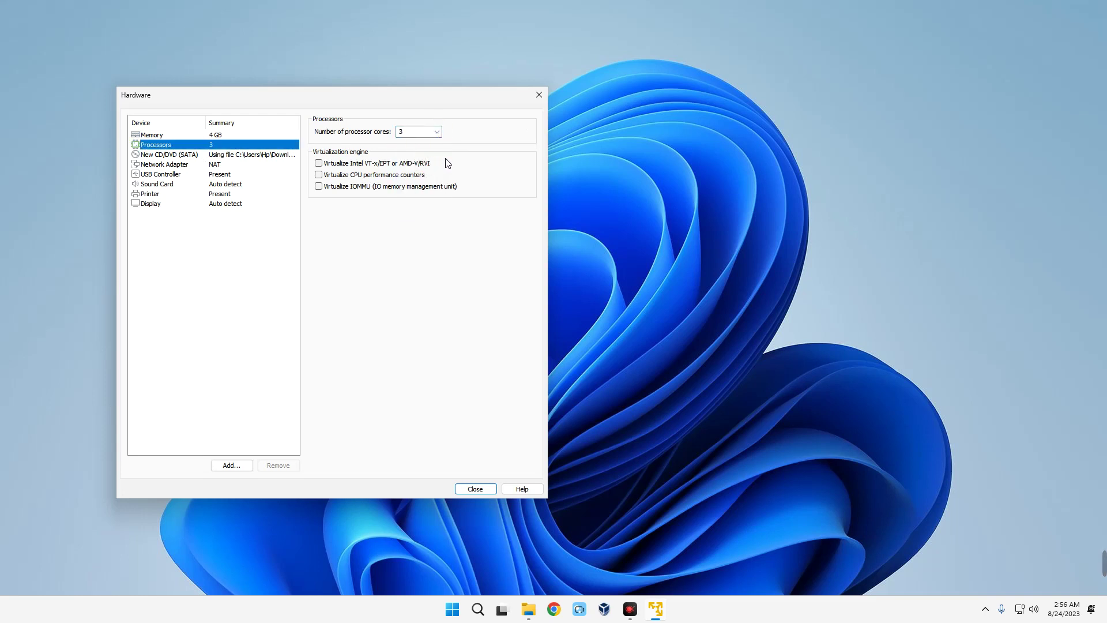
pyautogui.click(224, 205)
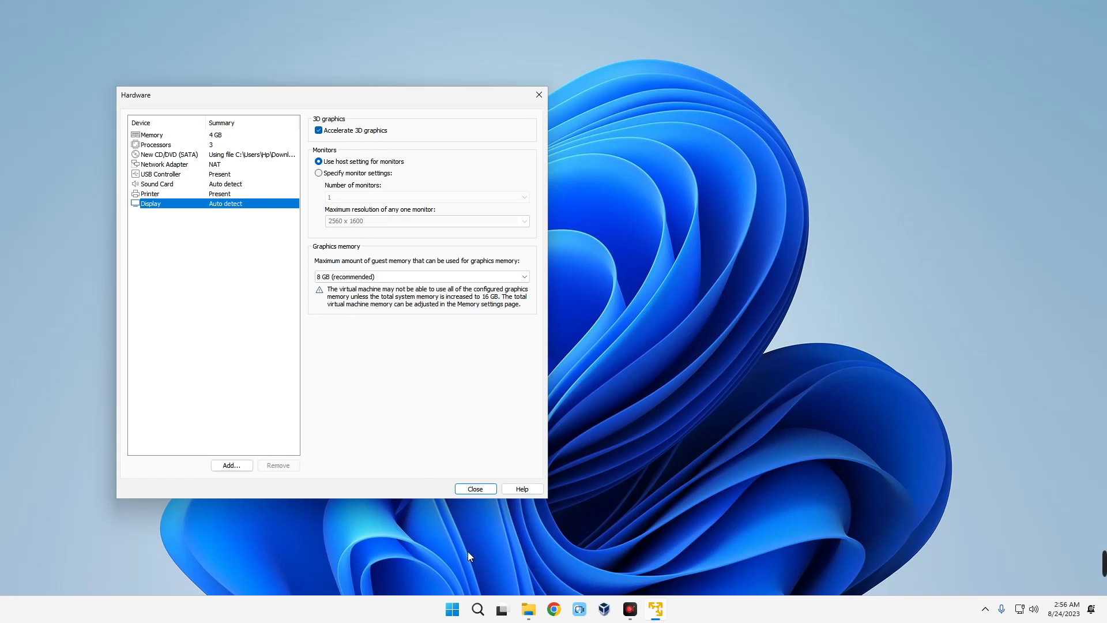
pyautogui.click(466, 490)
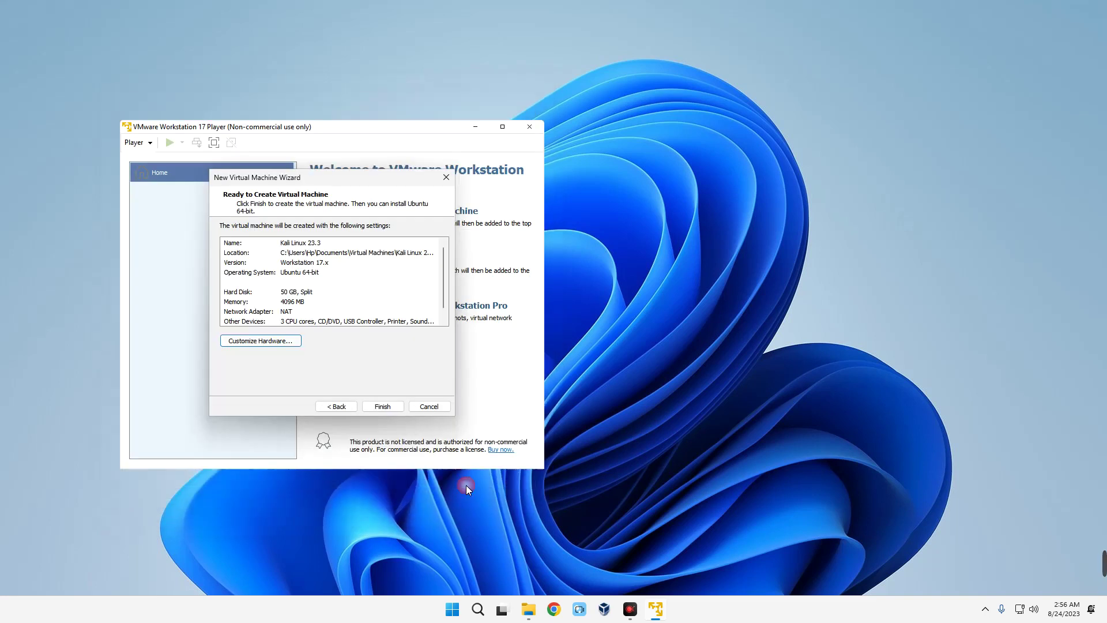
# - Create and power on the Kali Linux 23.3 VM, then choose Graphical install
pyautogui.click(384, 407)
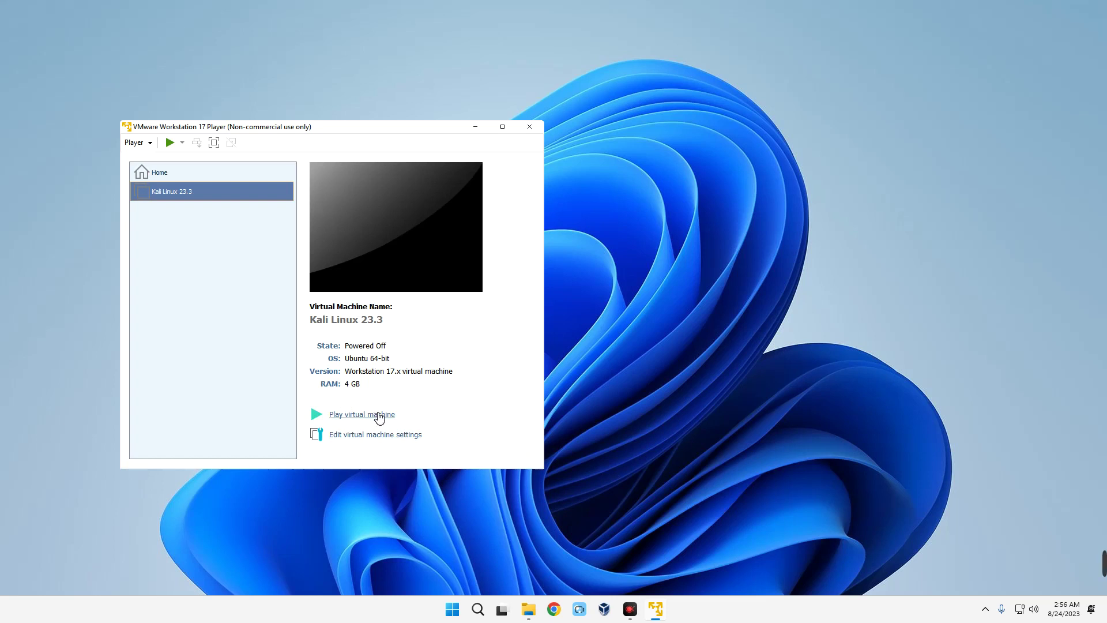
pyautogui.click(378, 415)
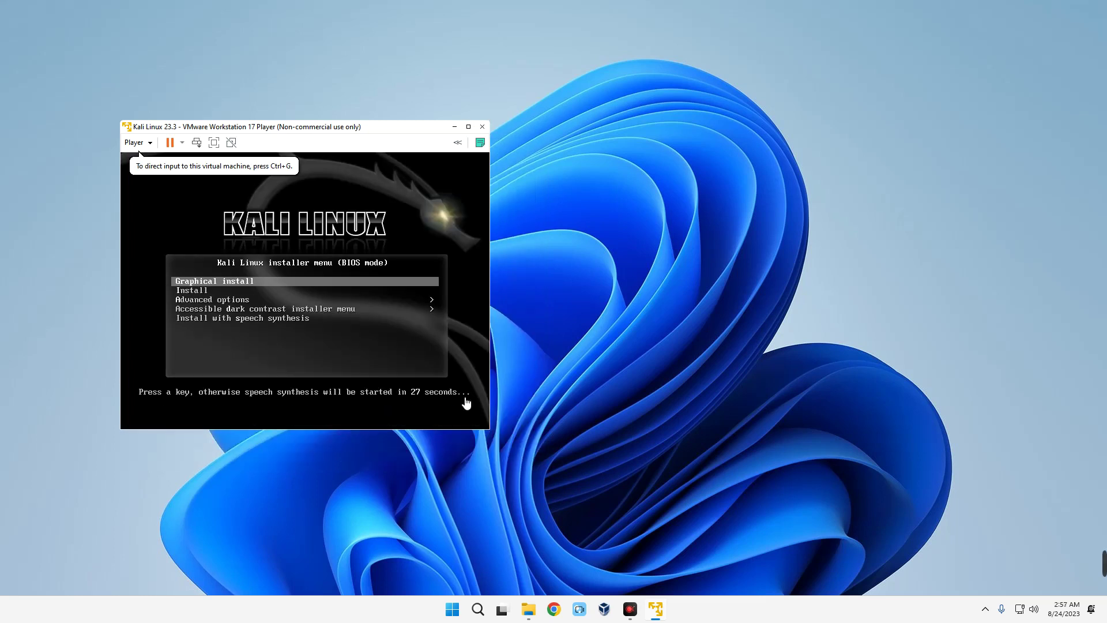
pyautogui.click(467, 403)
pyautogui.press('Return')
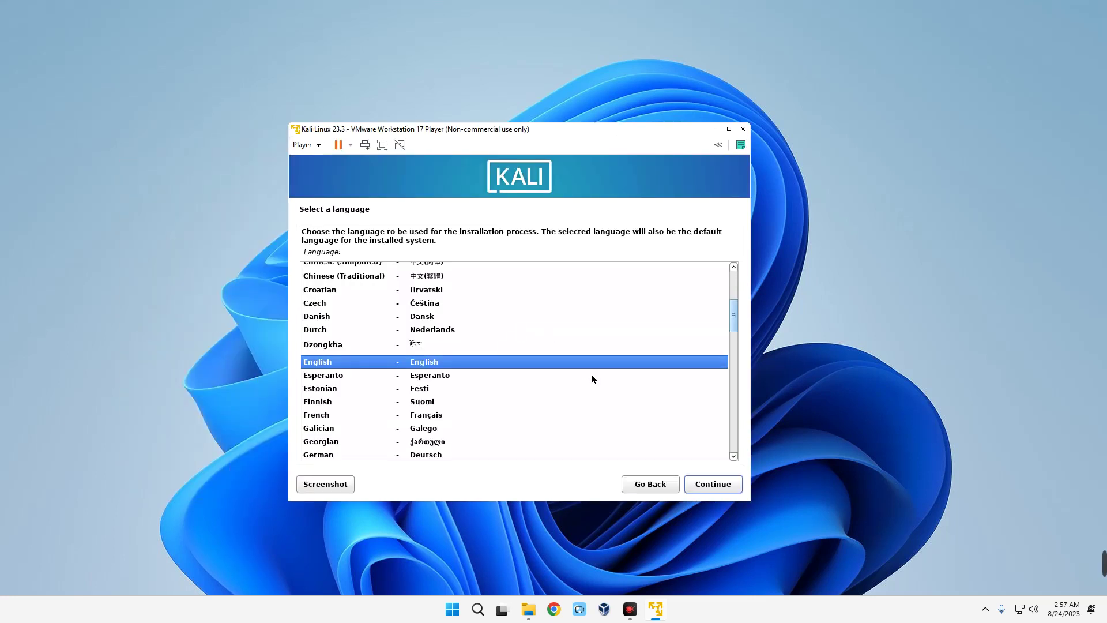
# - Accept English, United States, American English keyboard, hostname kali, and an empty domain
pyautogui.click(710, 488)
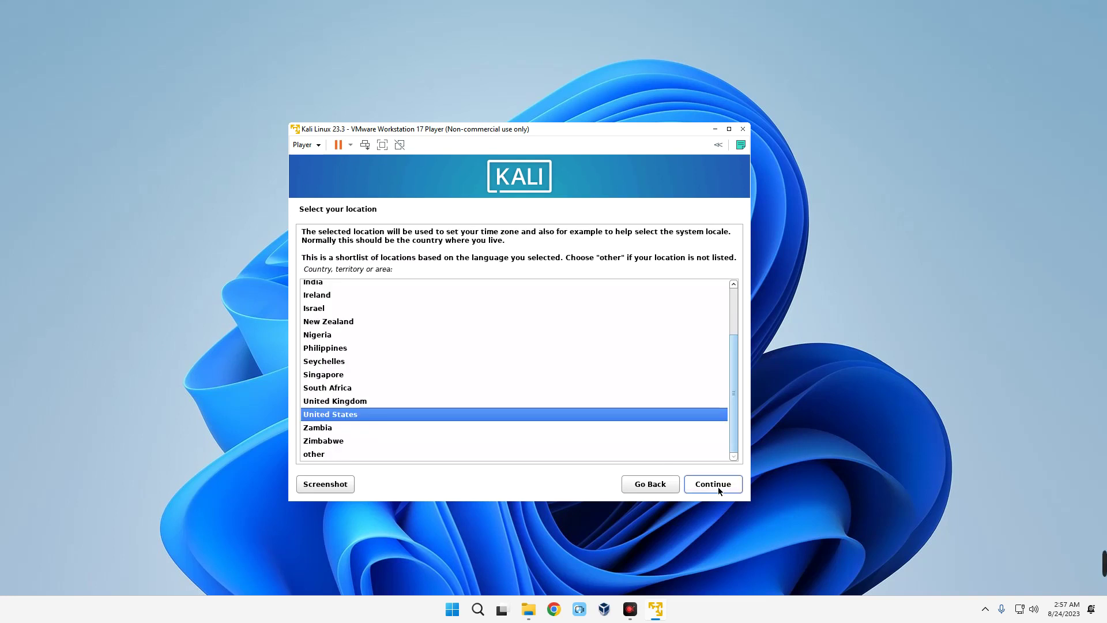
pyautogui.click(713, 485)
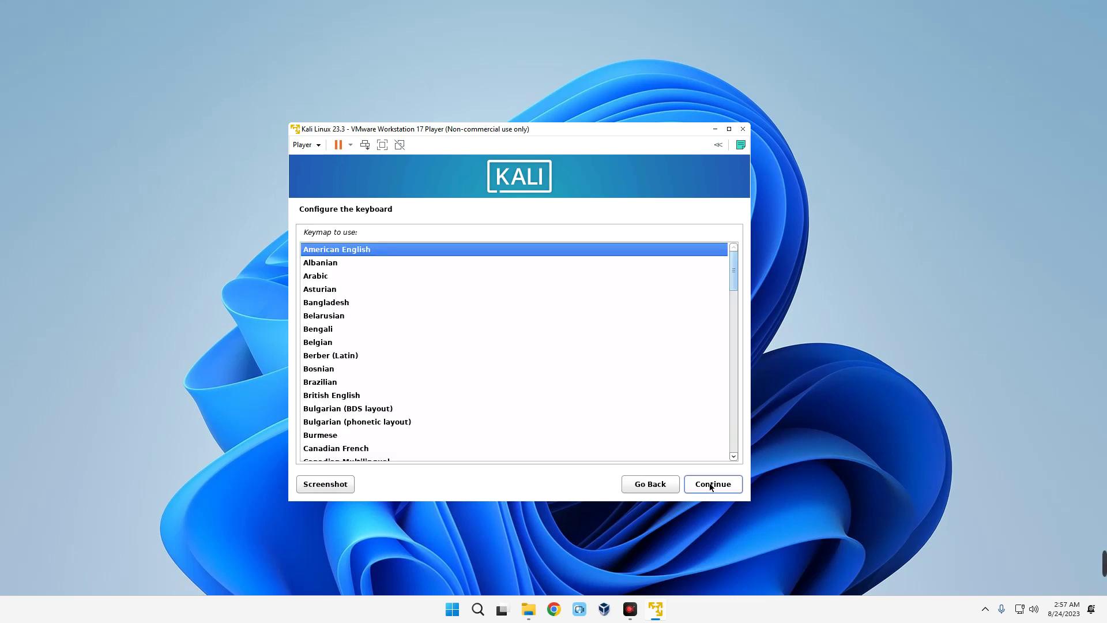
pyautogui.click(711, 486)
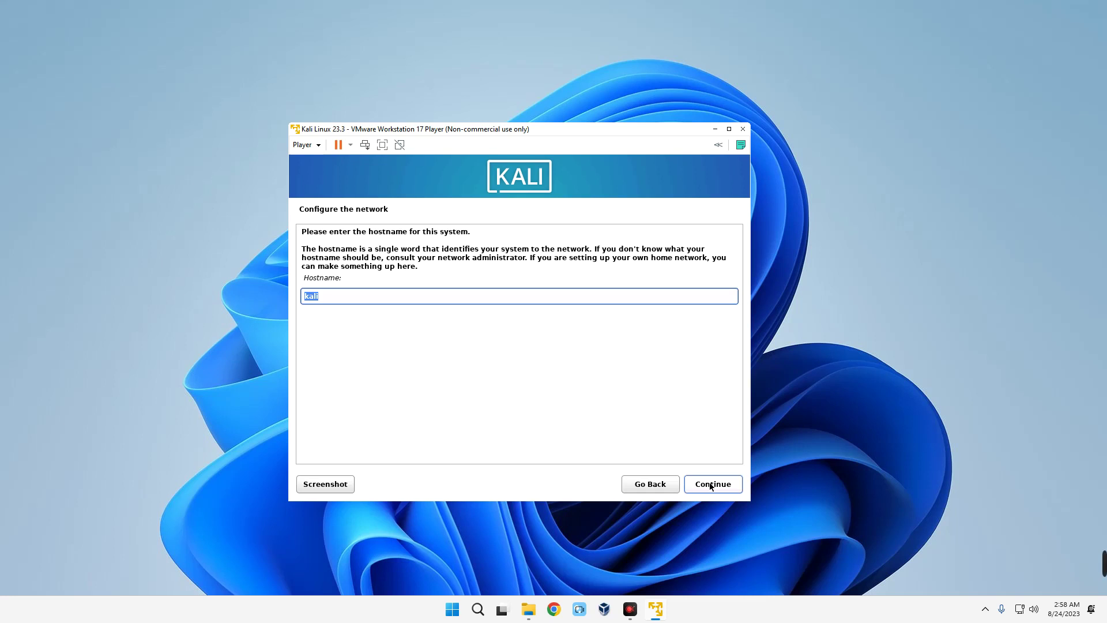
pyautogui.click(712, 486)
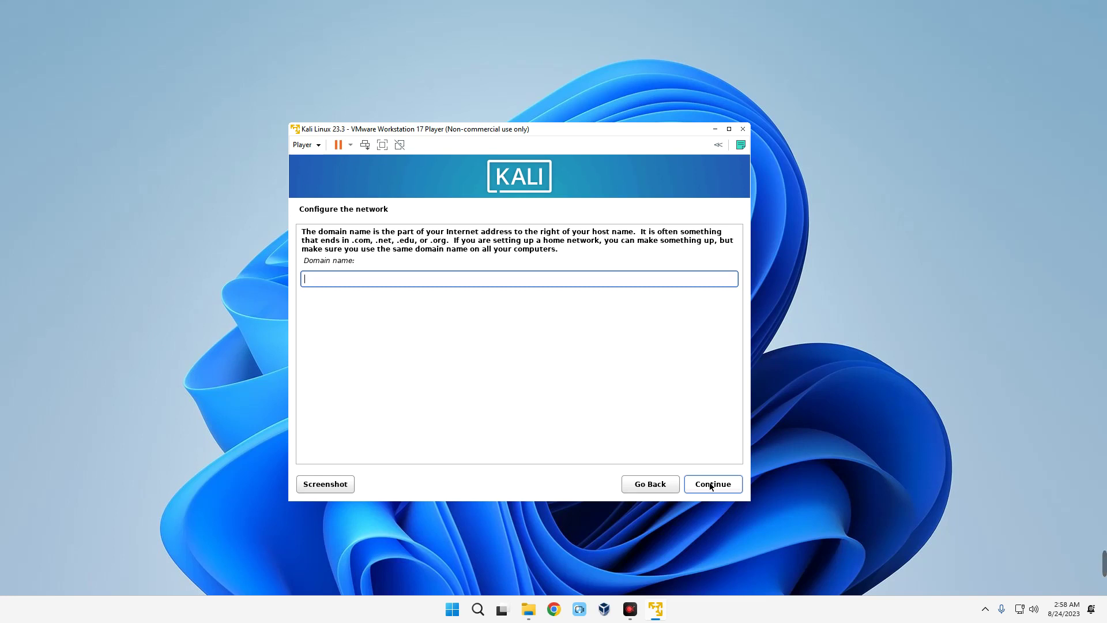
pyautogui.click(711, 486)
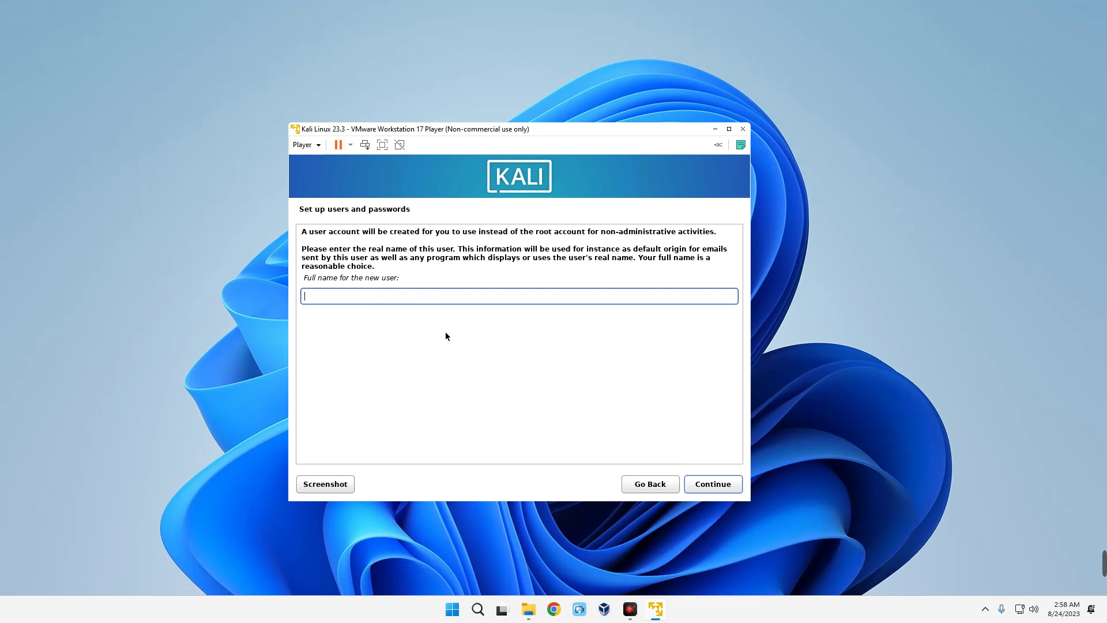
# - Enter the new user's full name and replace the suggested username
pyautogui.write('Everything Tech')
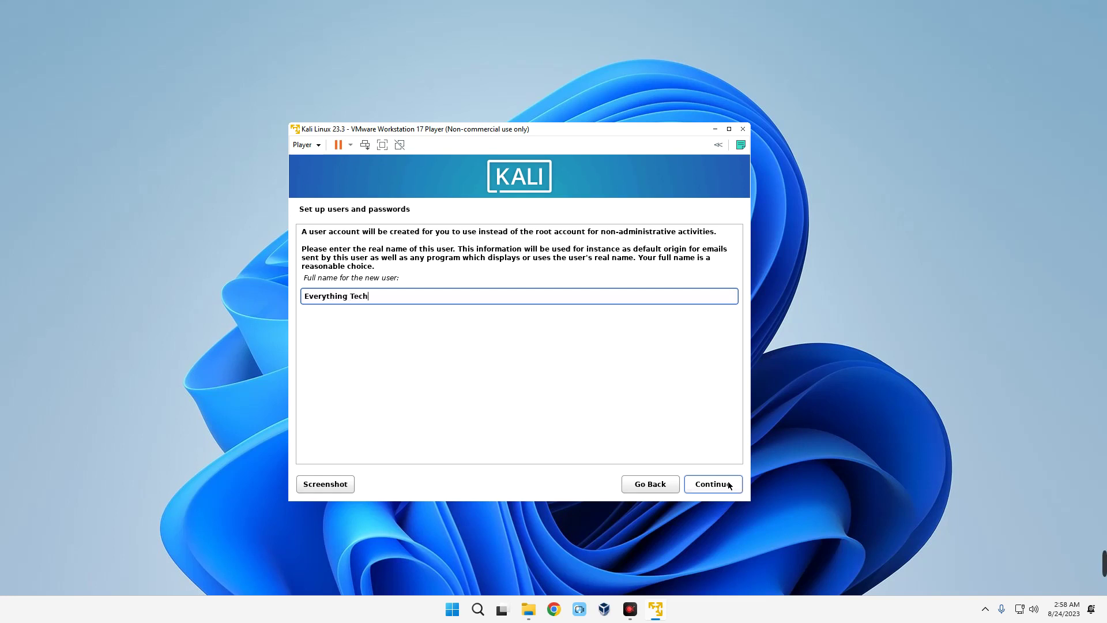
pyautogui.click(727, 484)
pyautogui.doubleClick(363, 272)
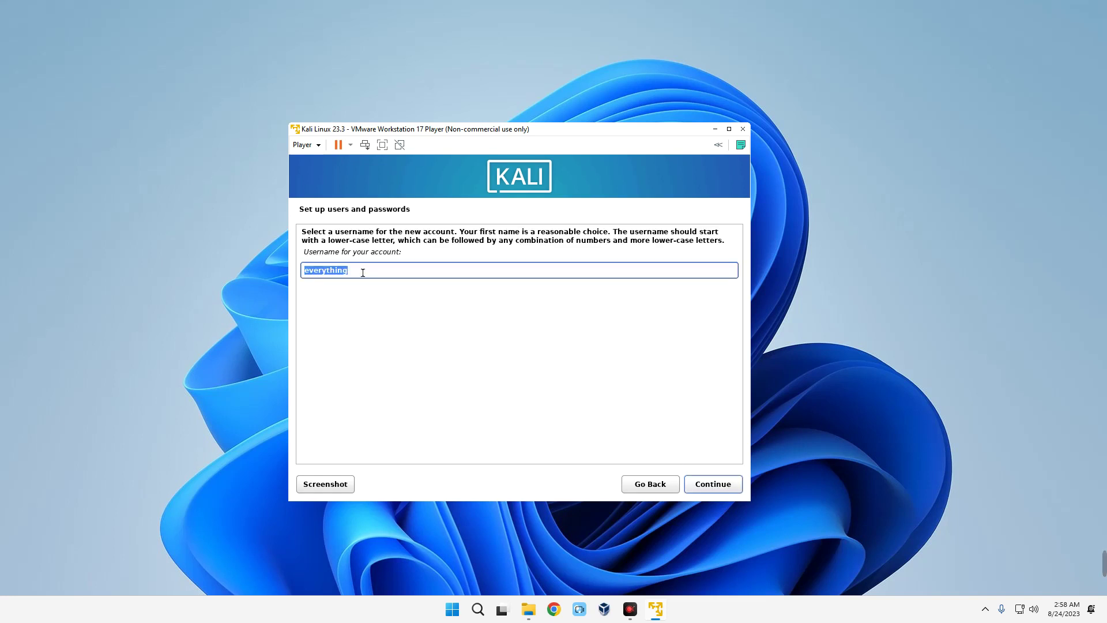
pyautogui.write('etech')
pyautogui.press('Return')
# - Enter and confirm the new user's password
pyautogui.write('******')
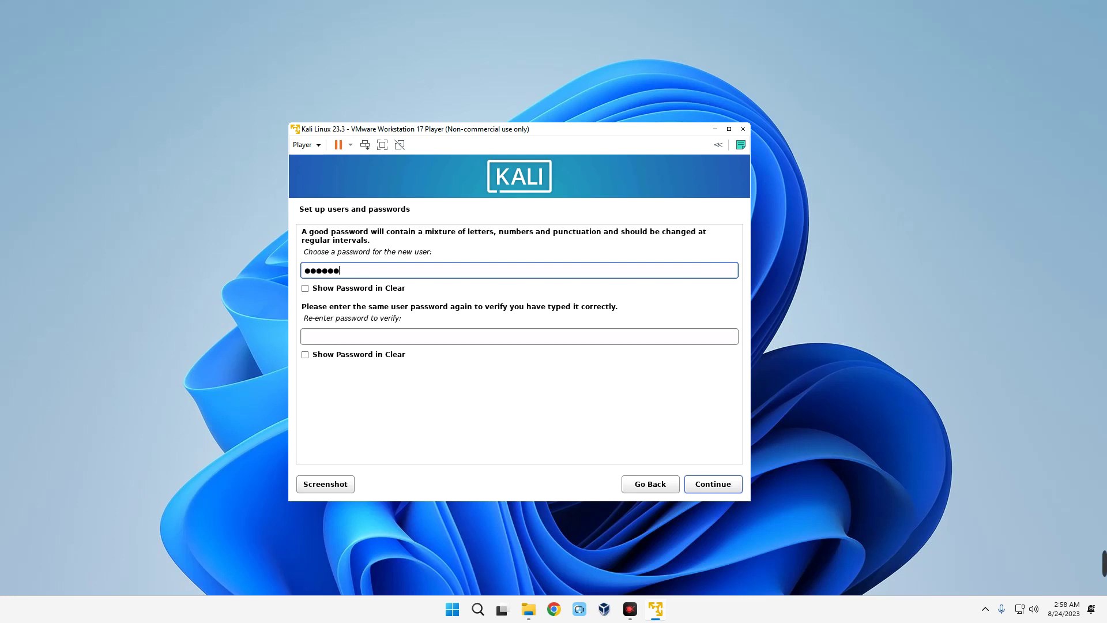
pyautogui.press('BackSpace')
pyautogui.press('BackSpace')
pyautogui.write('*')
pyautogui.press('BackSpace')
pyautogui.press('Tab')
pyautogui.press('Tab')
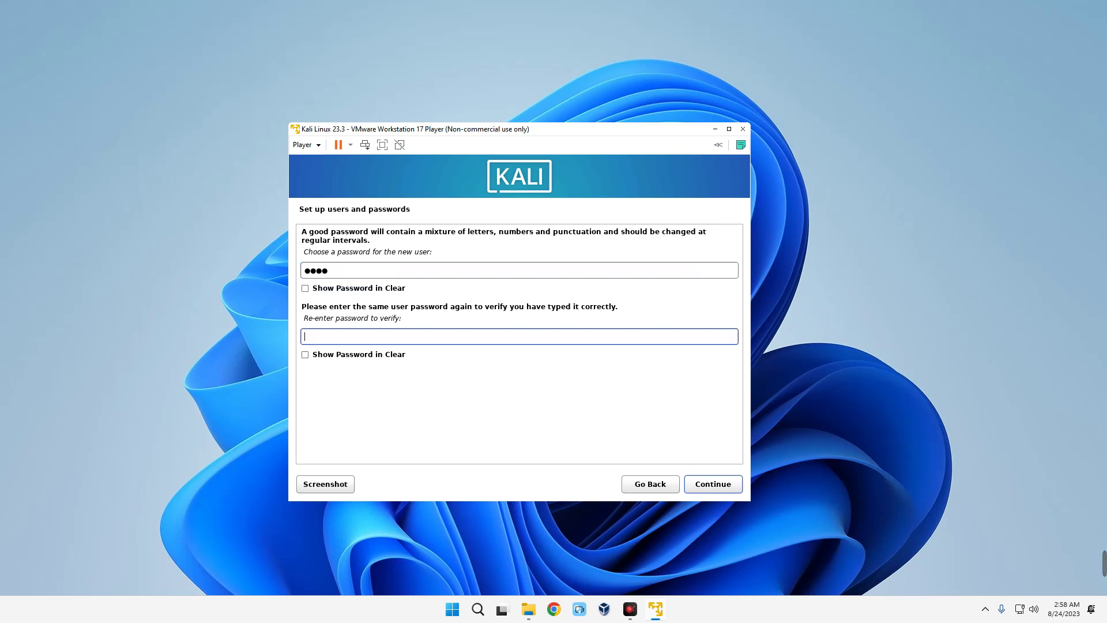
pyautogui.write('****')
pyautogui.click(719, 486)
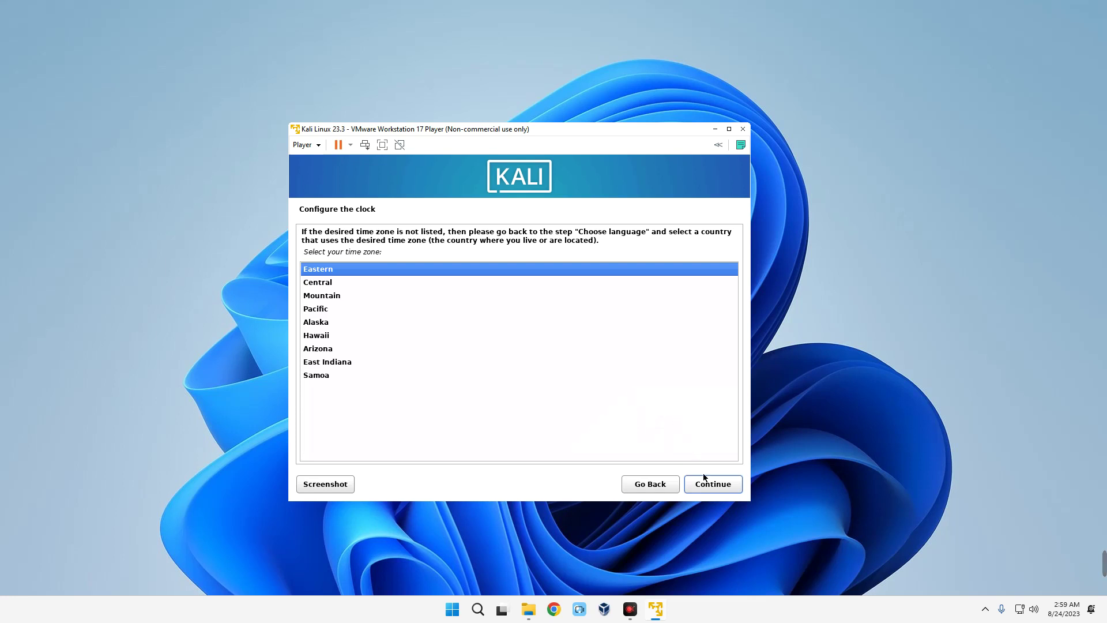
# - Keep the Eastern time zone and choose guided partitioning of the entire 53.7 GB sda disk
pyautogui.click(710, 485)
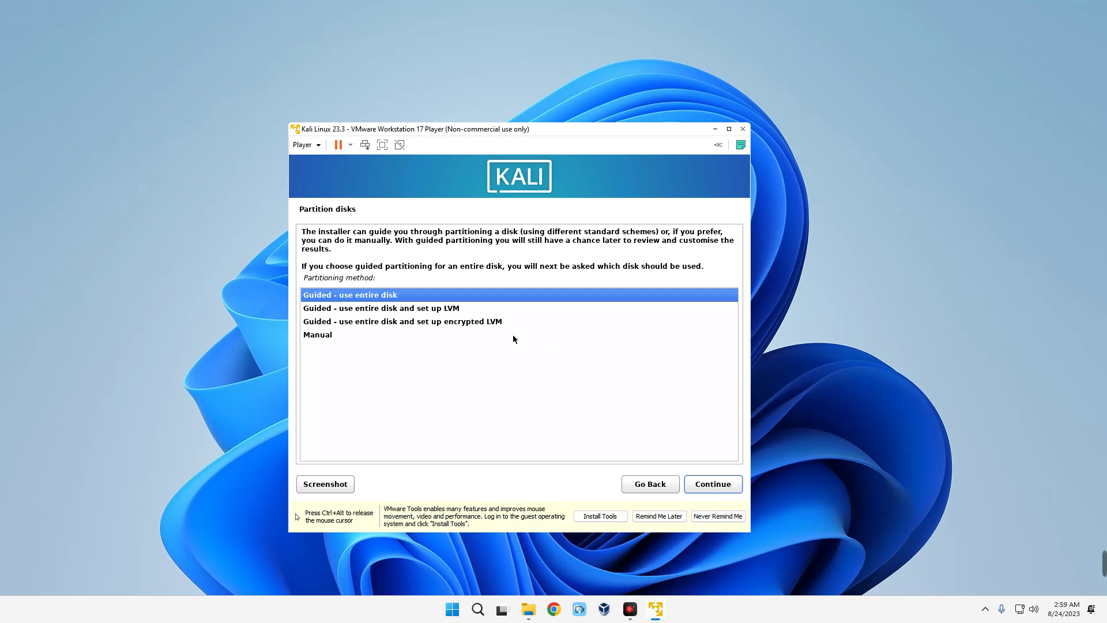
pyautogui.click(382, 297)
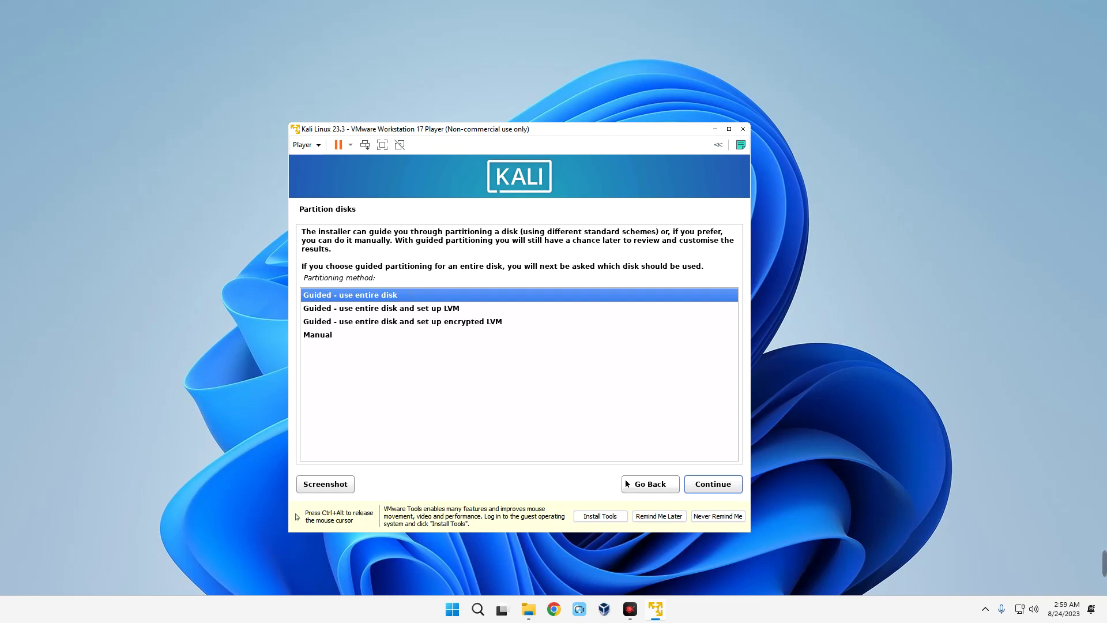
pyautogui.click(719, 487)
pyautogui.click(720, 487)
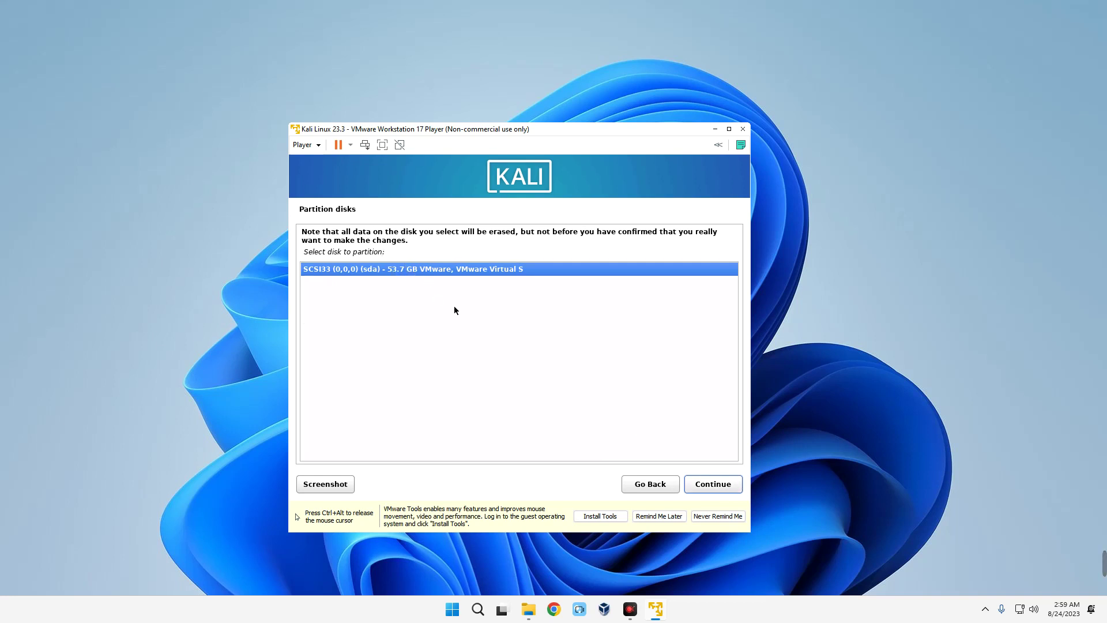
pyautogui.click(710, 483)
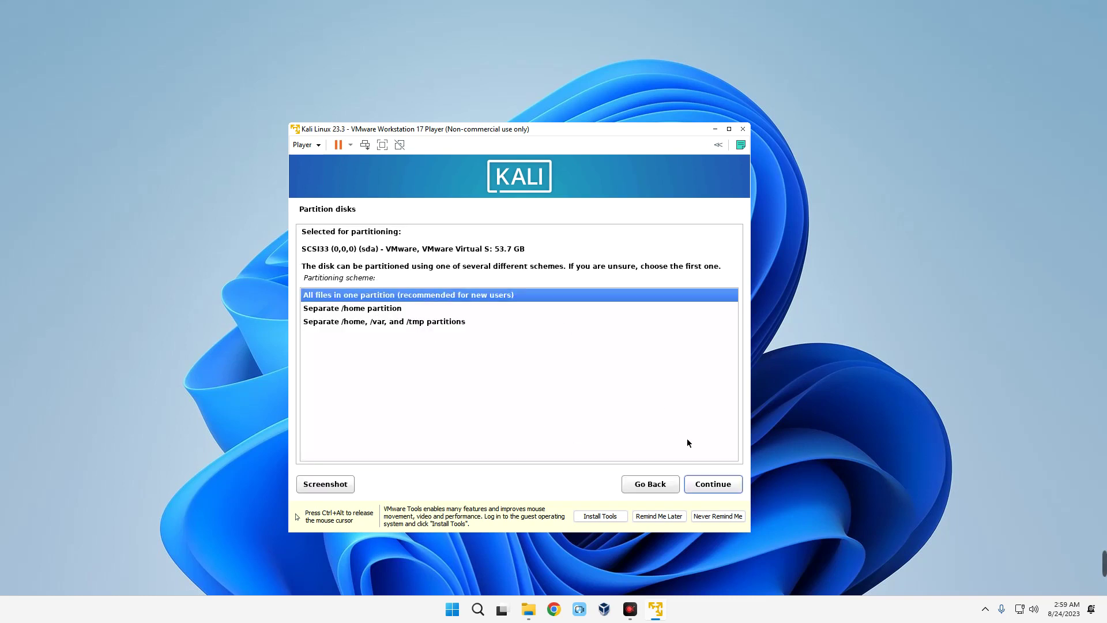
# - Put all files in one partition, finish partitioning and confirm writing changes to disk
pyautogui.click(708, 490)
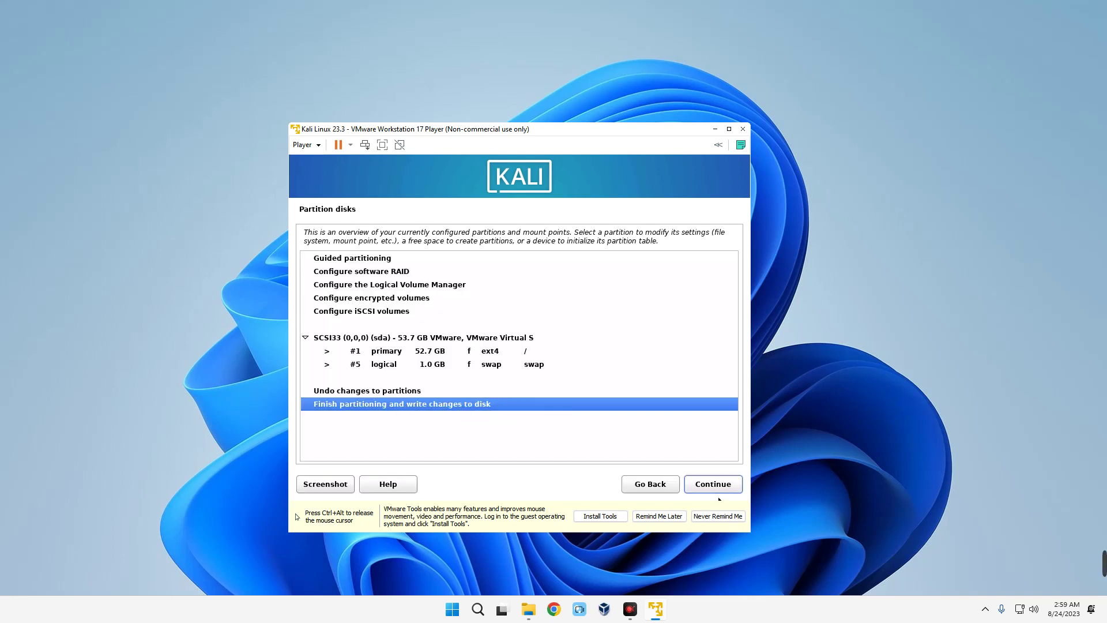
pyautogui.click(705, 486)
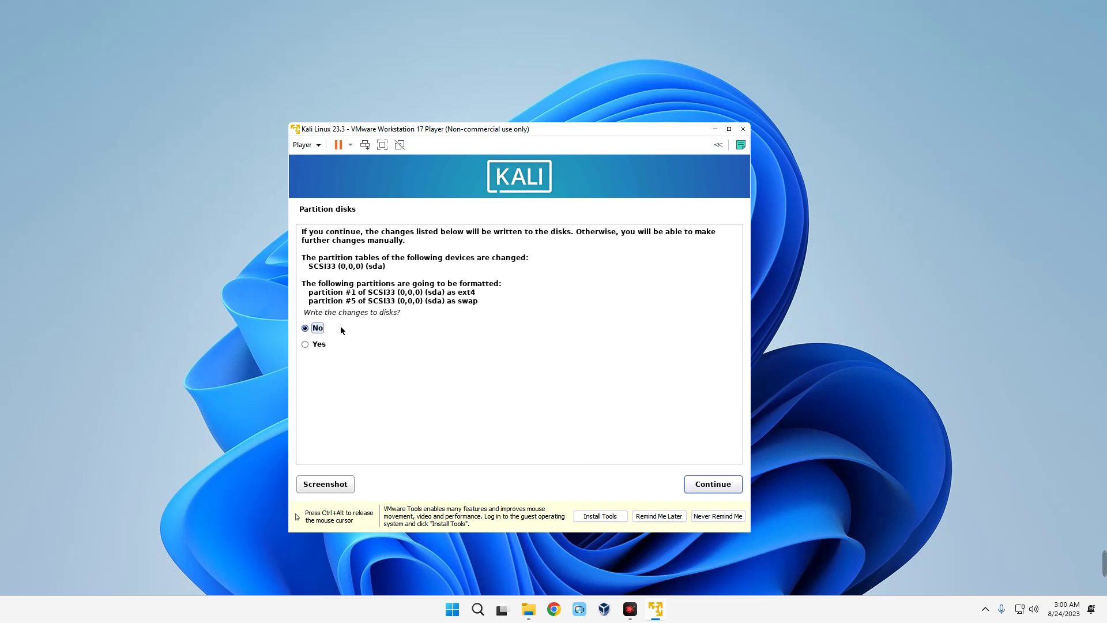
pyautogui.click(305, 344)
pyautogui.click(705, 485)
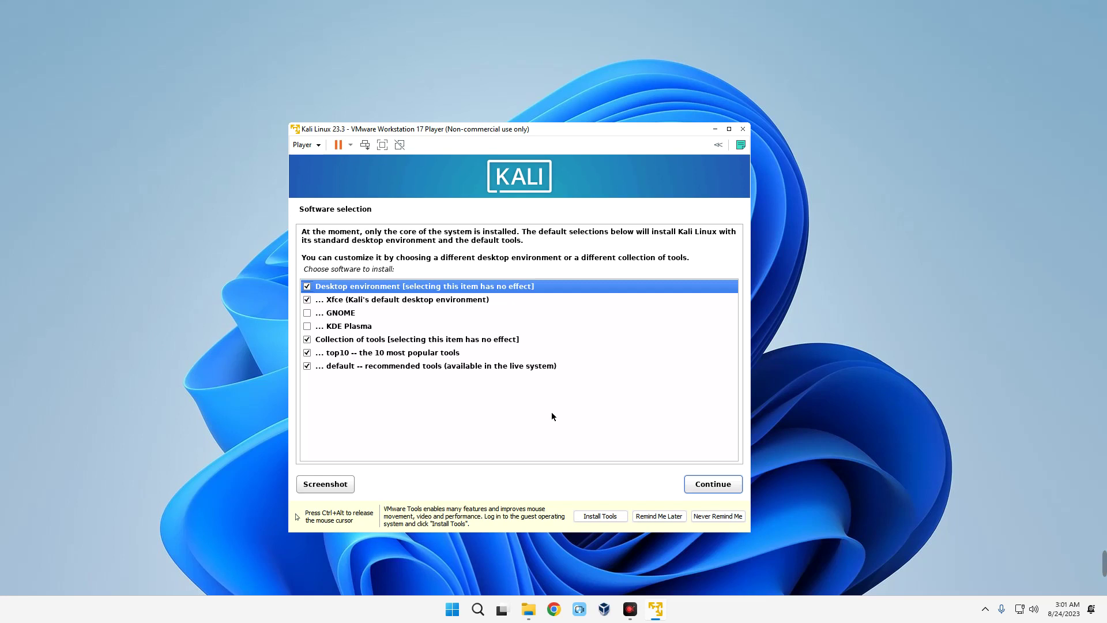
# - Review the desktop options and keep the default Xfce software selection
pyautogui.click(378, 300)
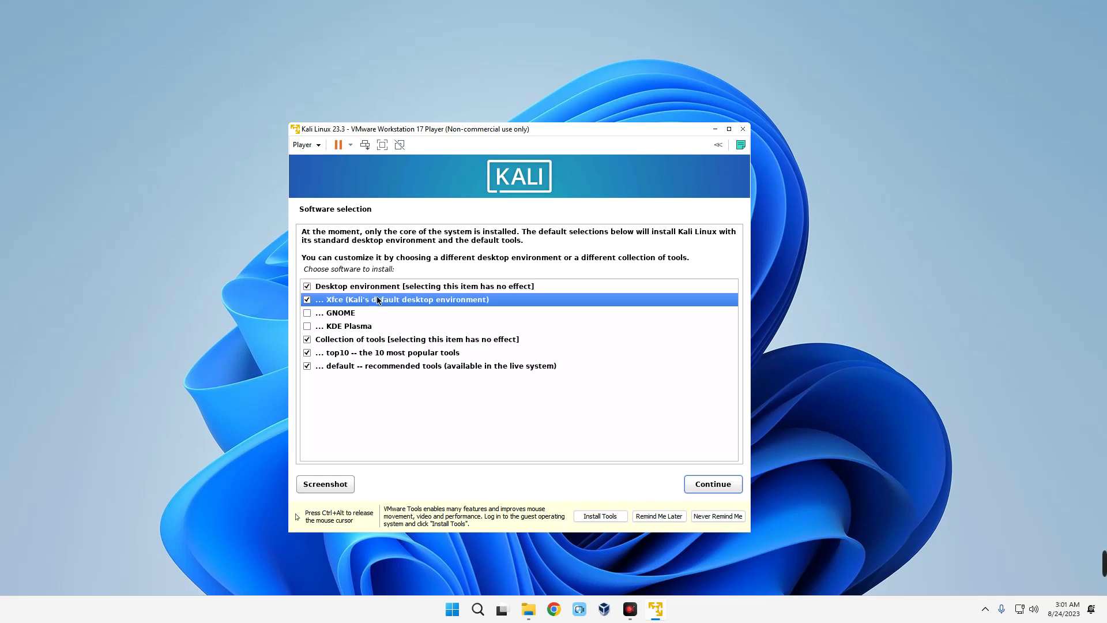
pyautogui.click(335, 317)
pyautogui.click(364, 329)
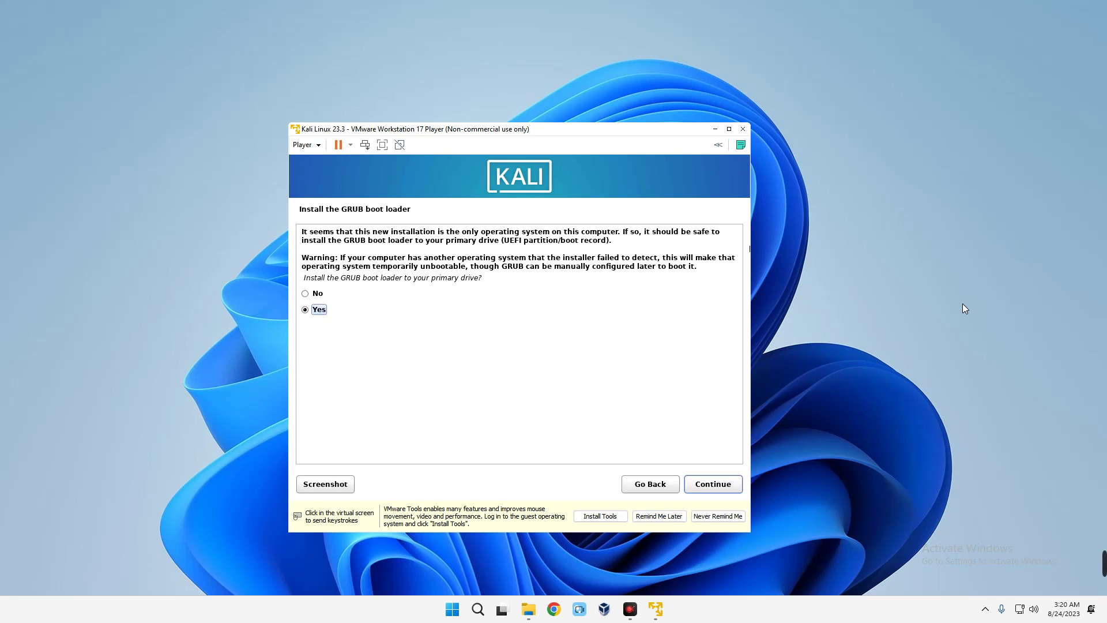
pyautogui.click(451, 398)
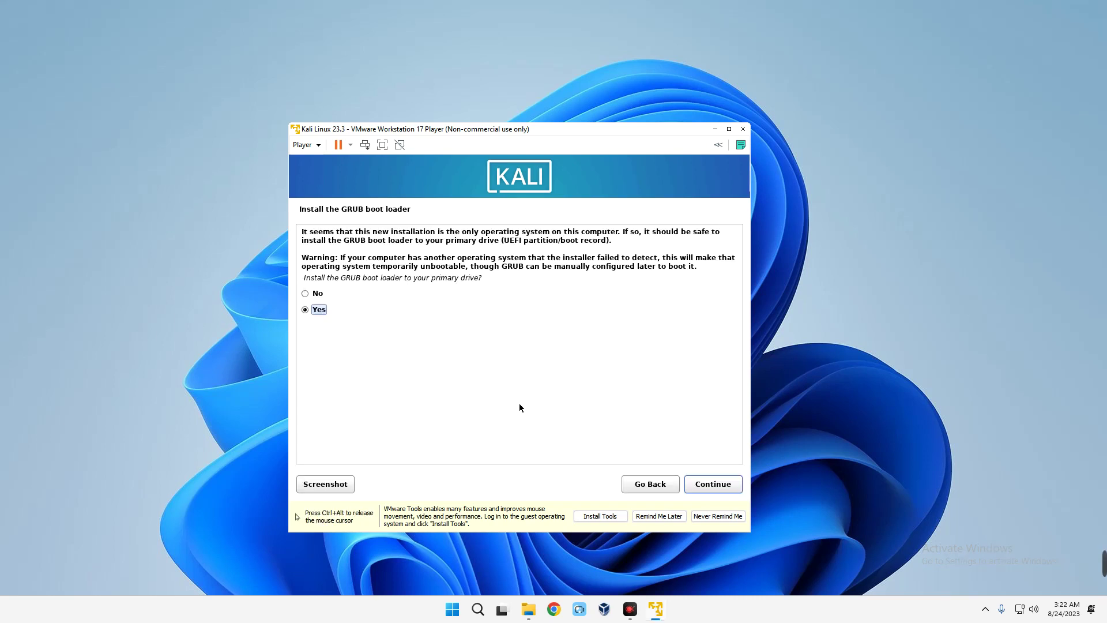
# - Install the GRUB boot loader on /dev/sda
pyautogui.click(713, 487)
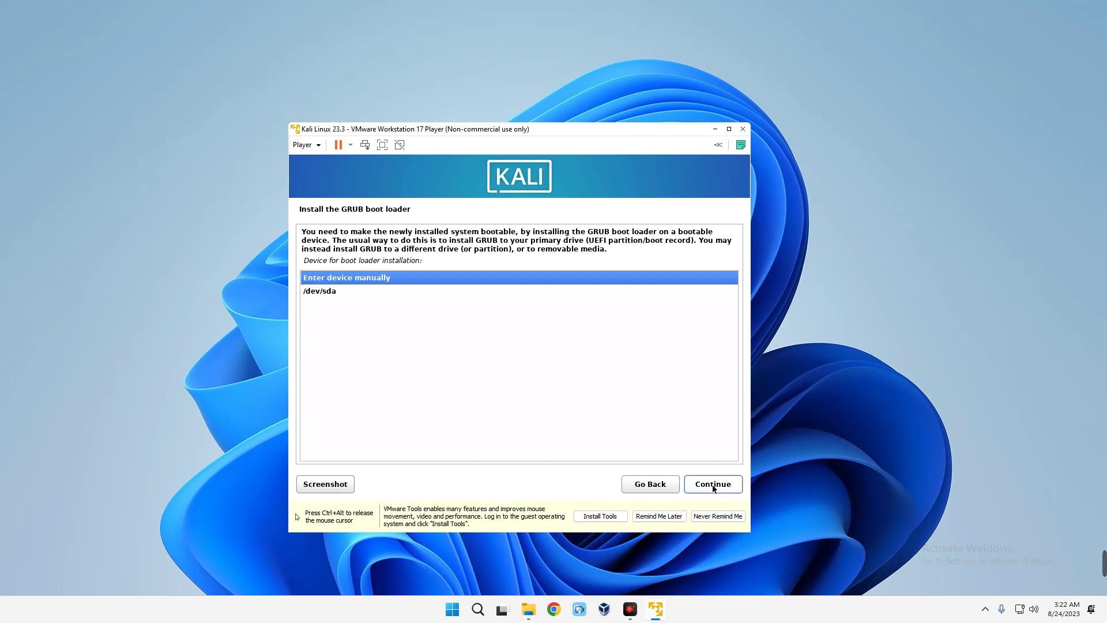
pyautogui.click(326, 292)
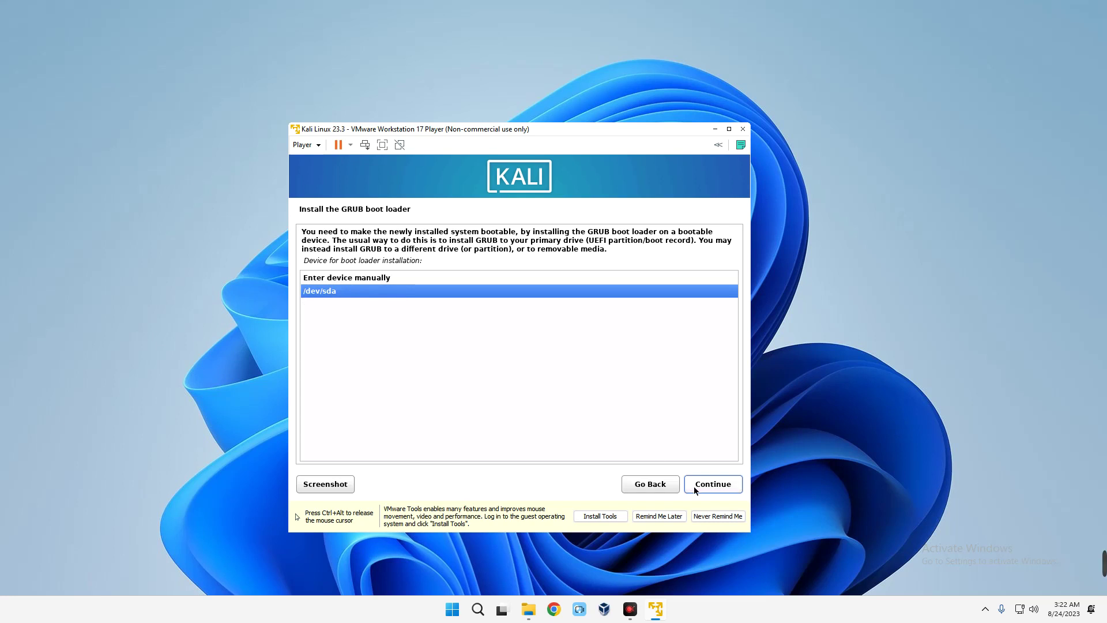
pyautogui.click(706, 492)
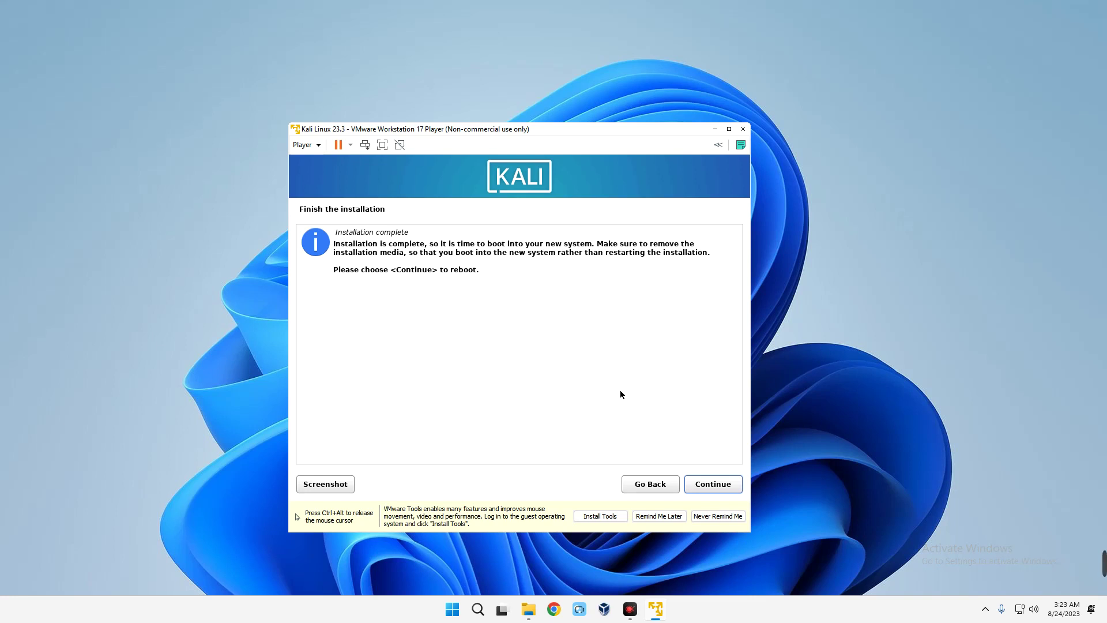
# - Reboot the installed Kali VM and log in with the new account's username and password
pyautogui.click(713, 484)
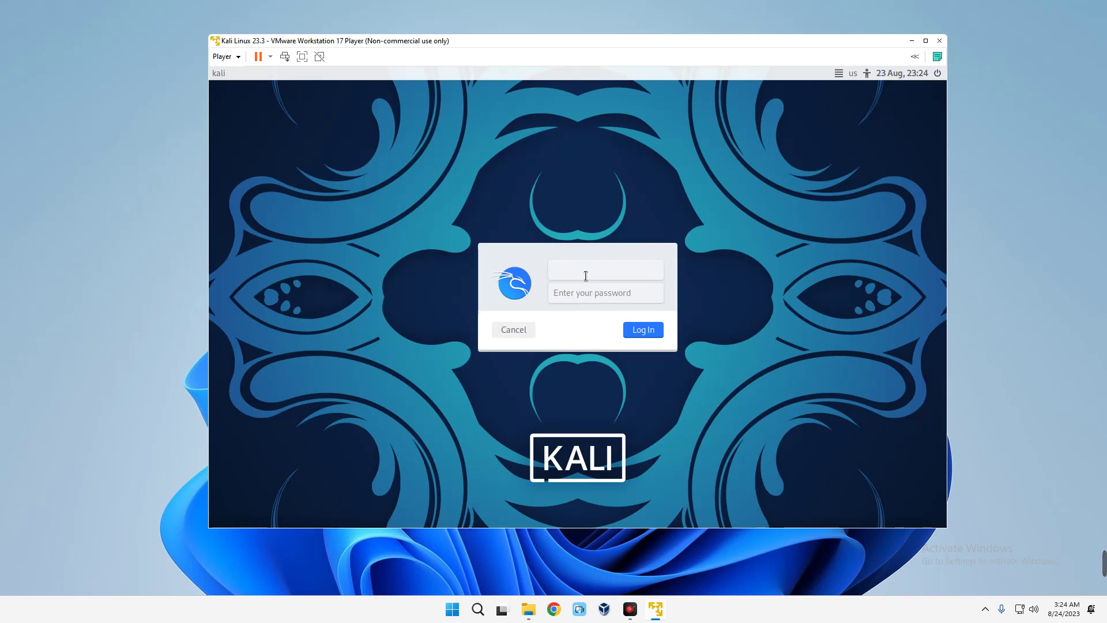
pyautogui.write('teema')
pyautogui.press('Tab')
pyautogui.write('kali')
pyautogui.click(648, 333)
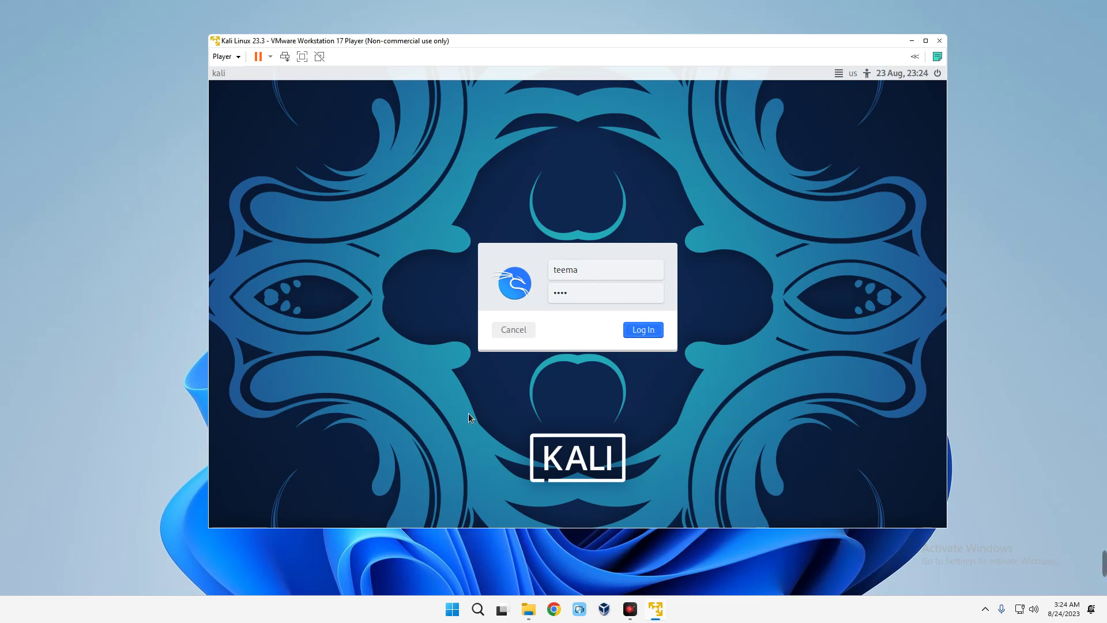